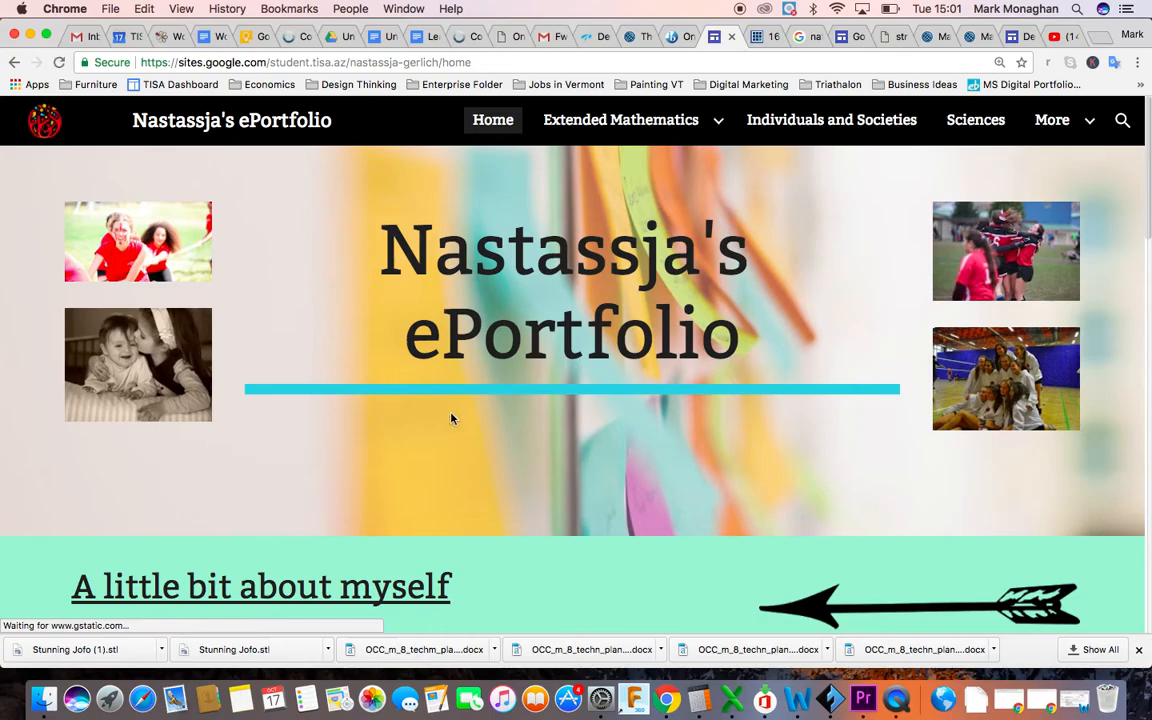
Look through the student's sample ePortfolio home page and the list of its subject pages.
scroll(450, 418, down, 15)
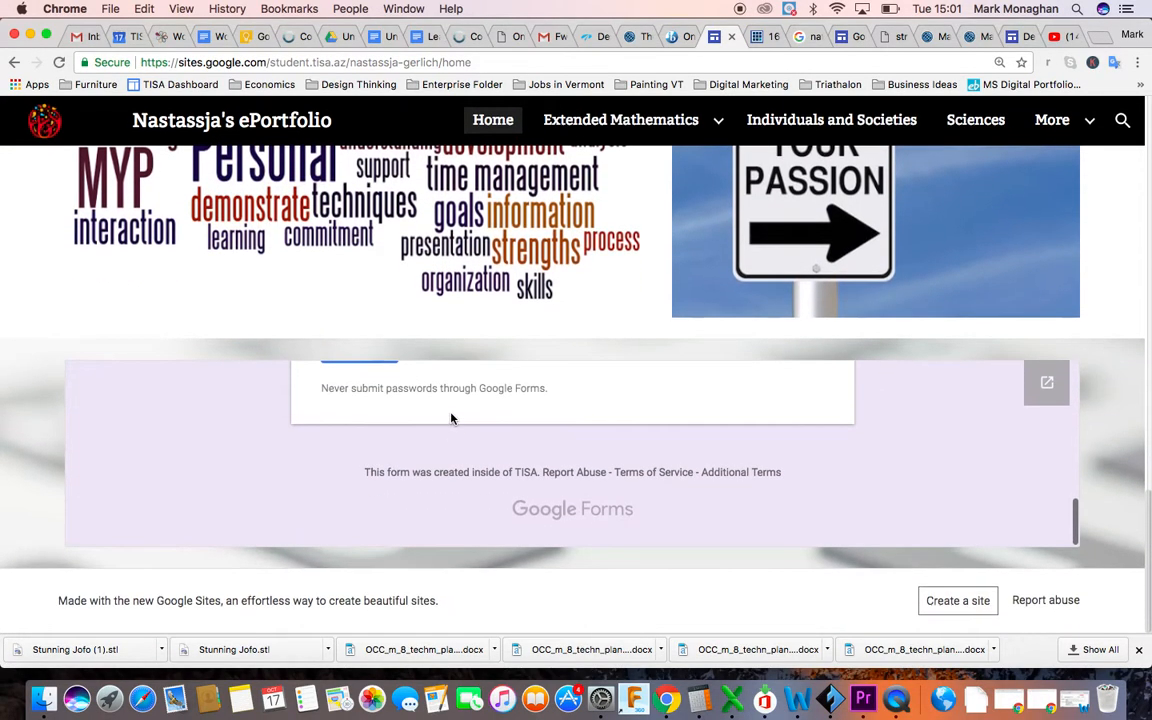
scroll(451, 418, up, 20)
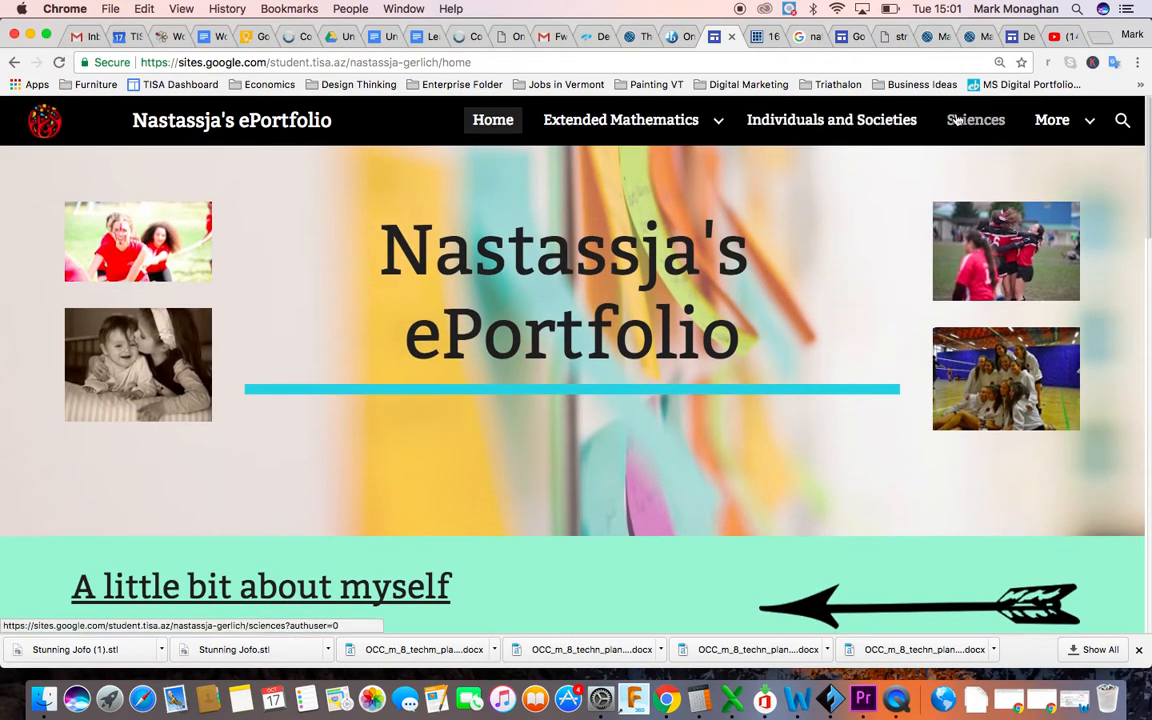
mouse_move(1049, 121)
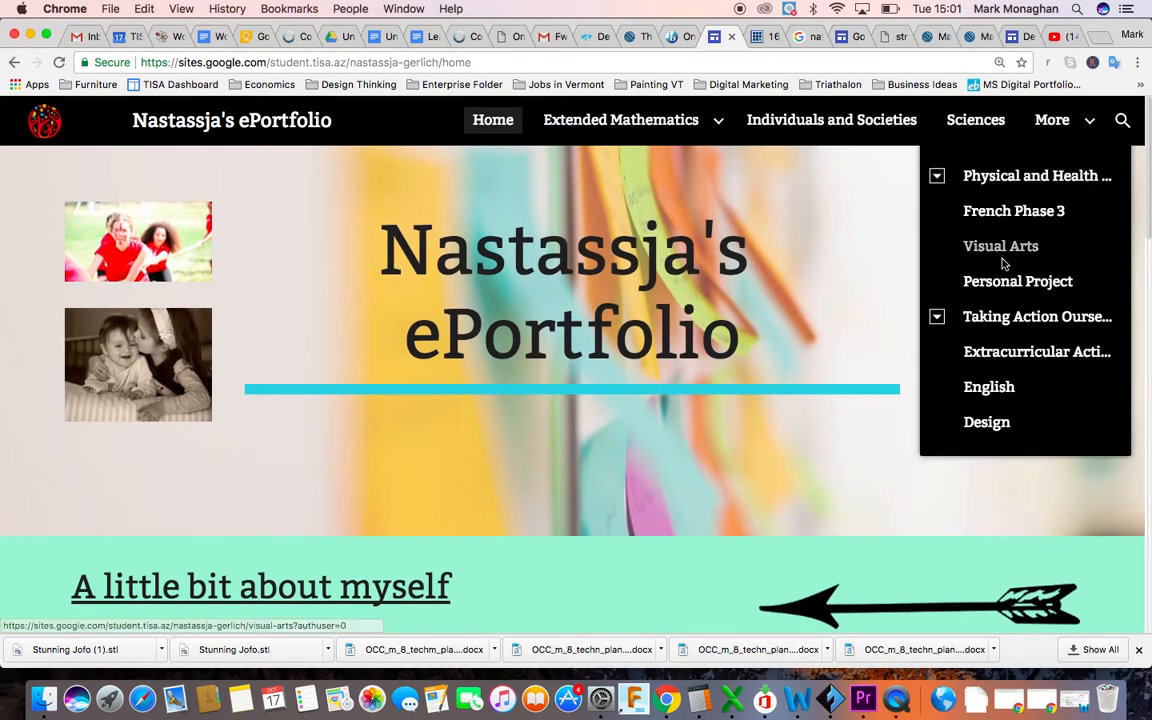
mouse_move(623, 121)
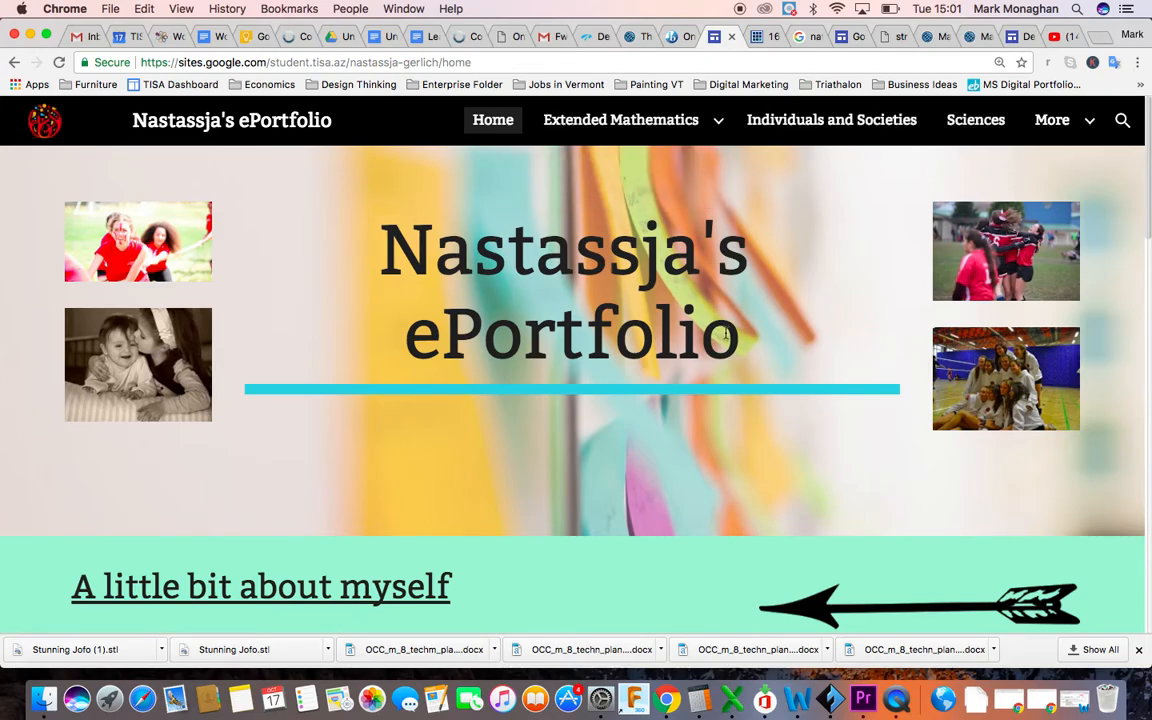
scroll(725, 331, down, 1)
scroll(725, 332, up, 1)
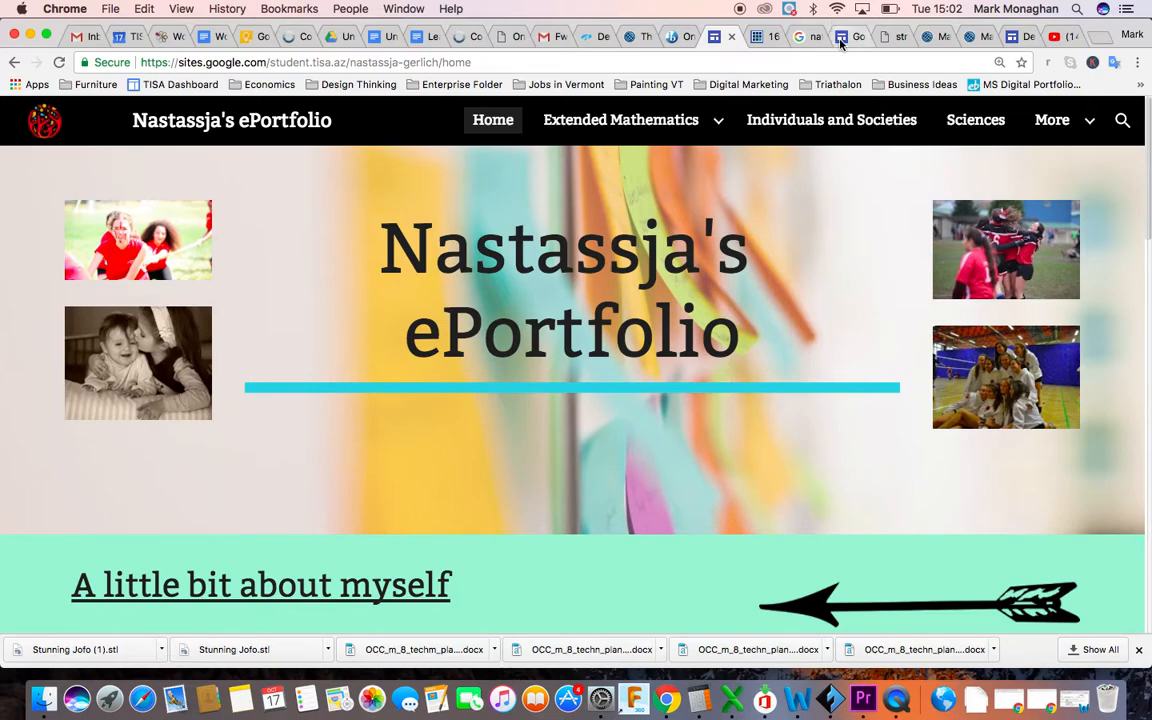
Switch to Google Sites from the Google apps and open the new version of Sites.
click(799, 40)
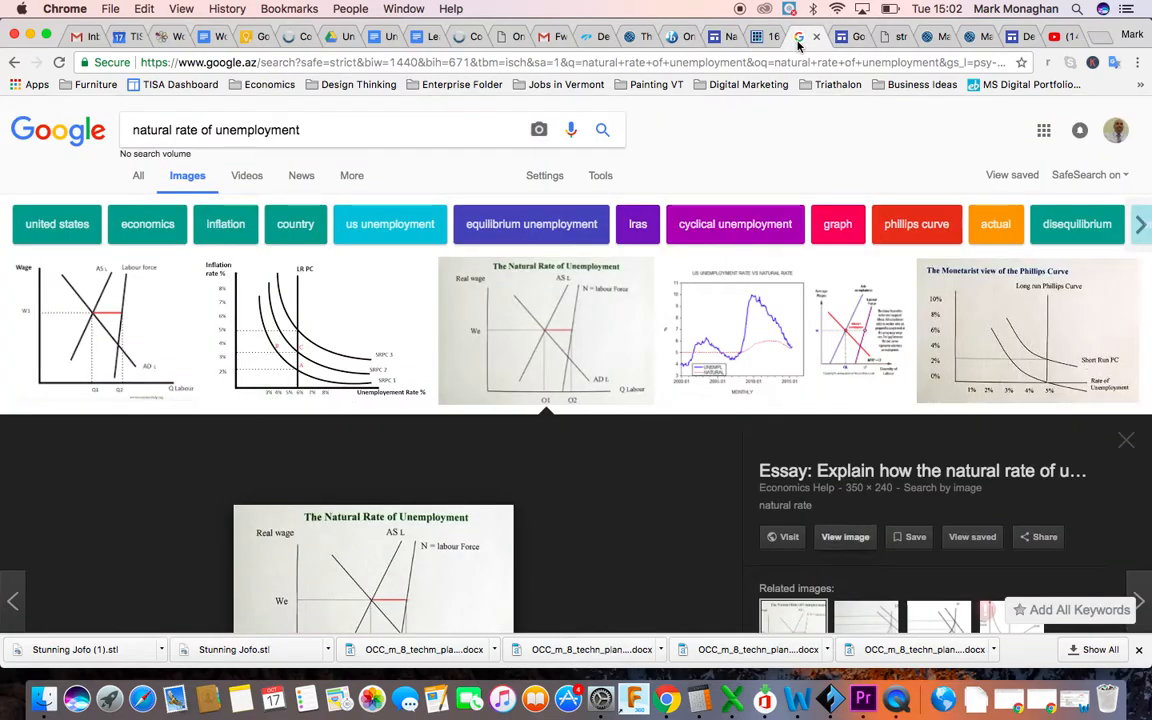
click(1044, 133)
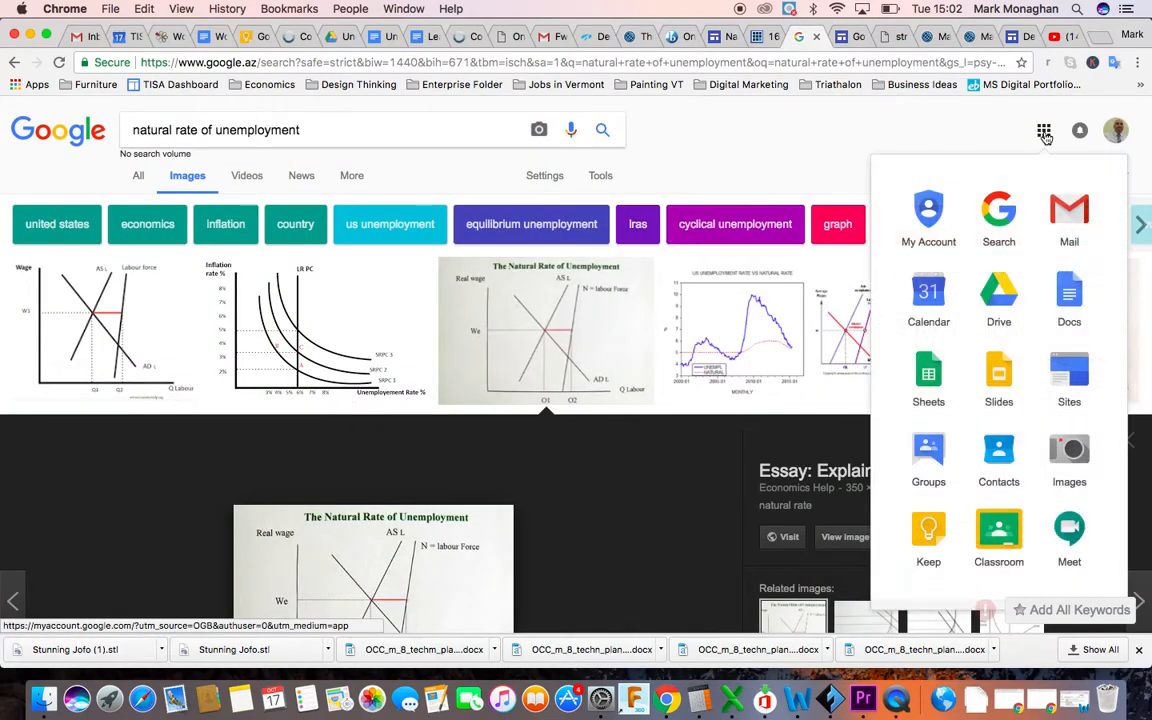
click(1070, 375)
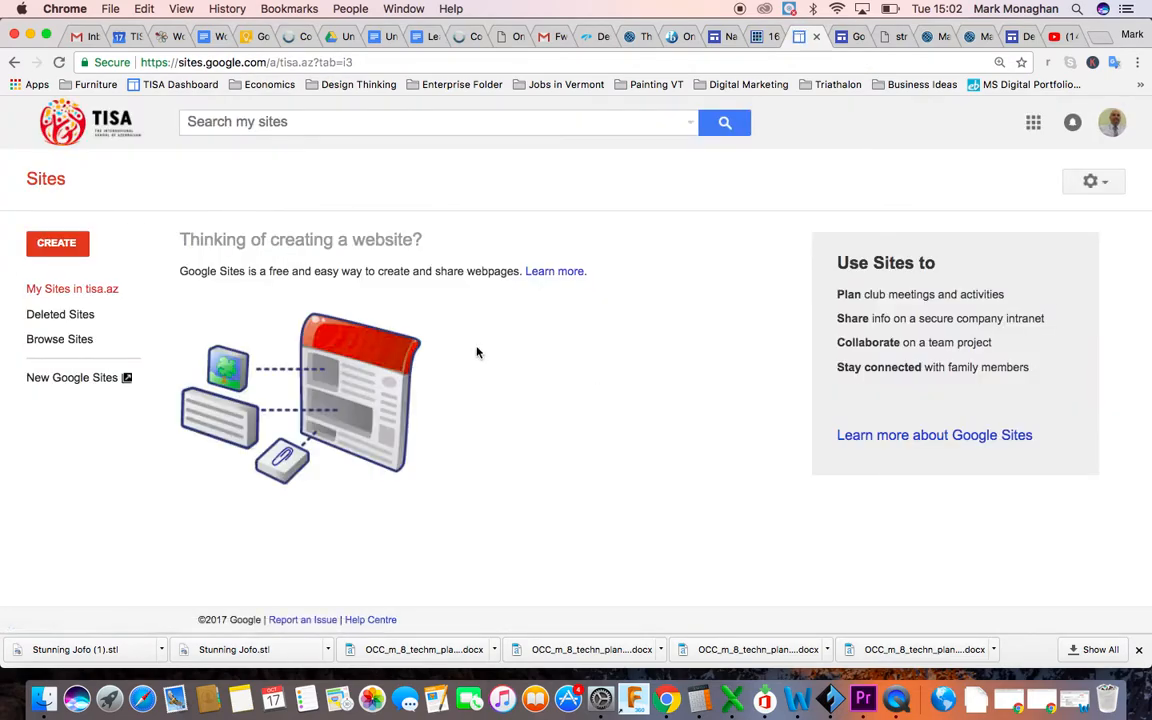
click(60, 380)
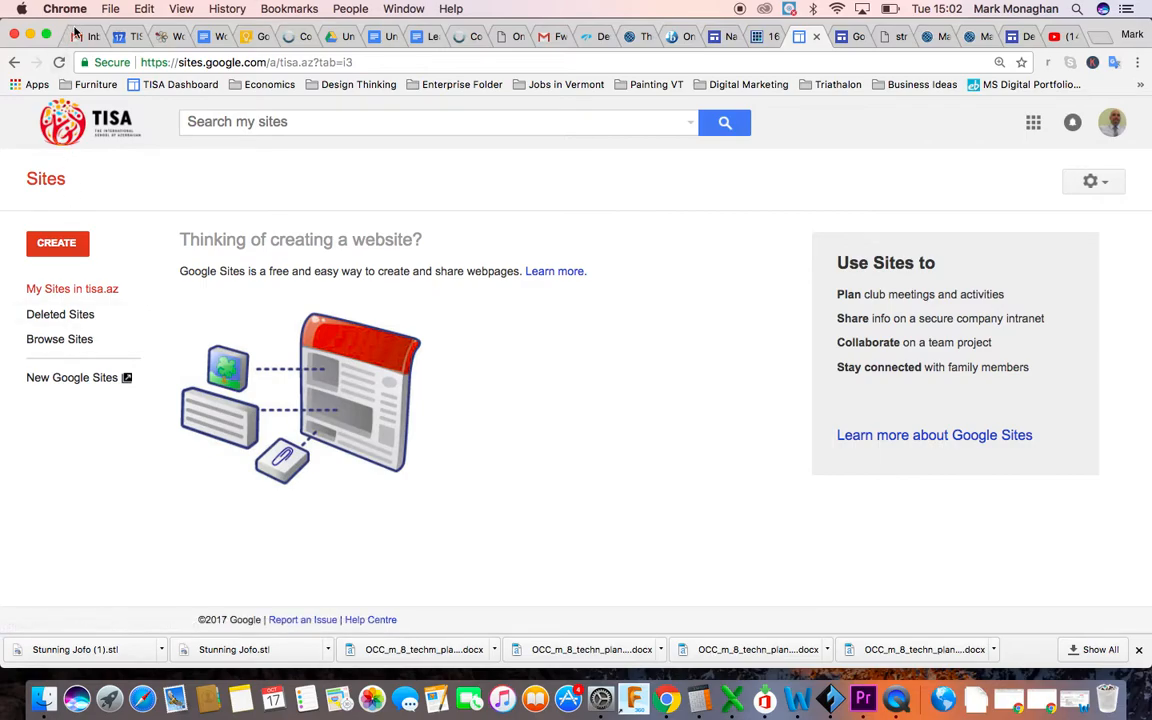
click(91, 380)
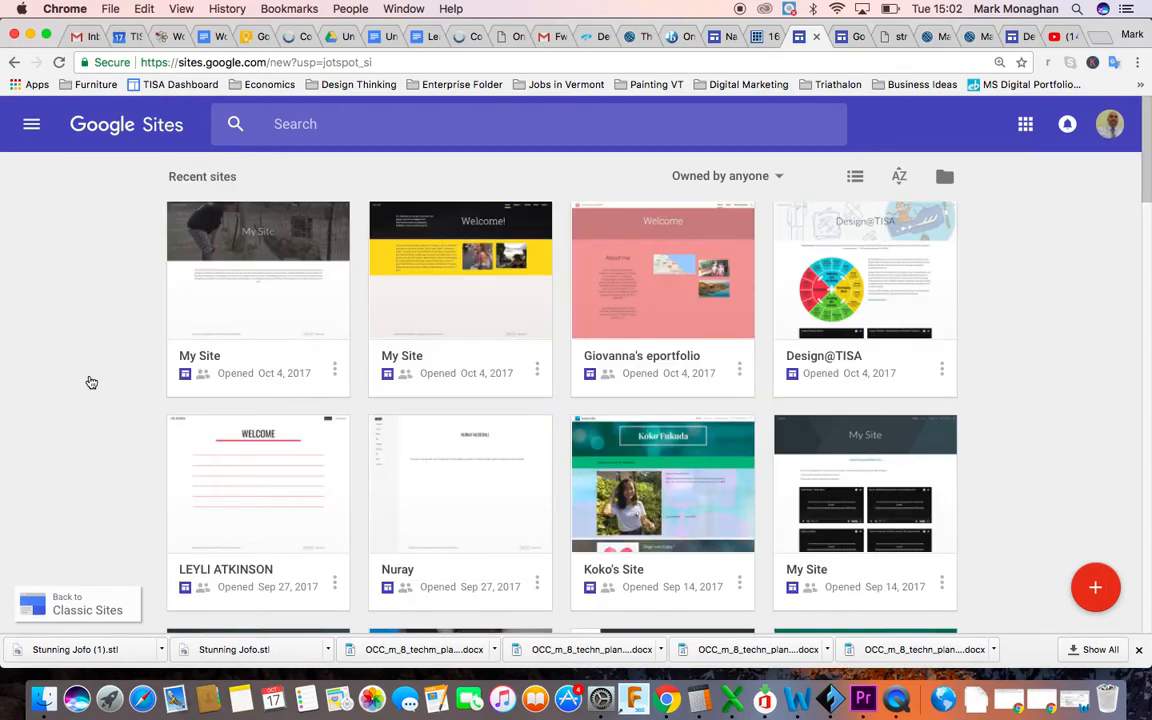
Create a new blank site and replace the page title with "Home".
scroll(566, 329, down, 10)
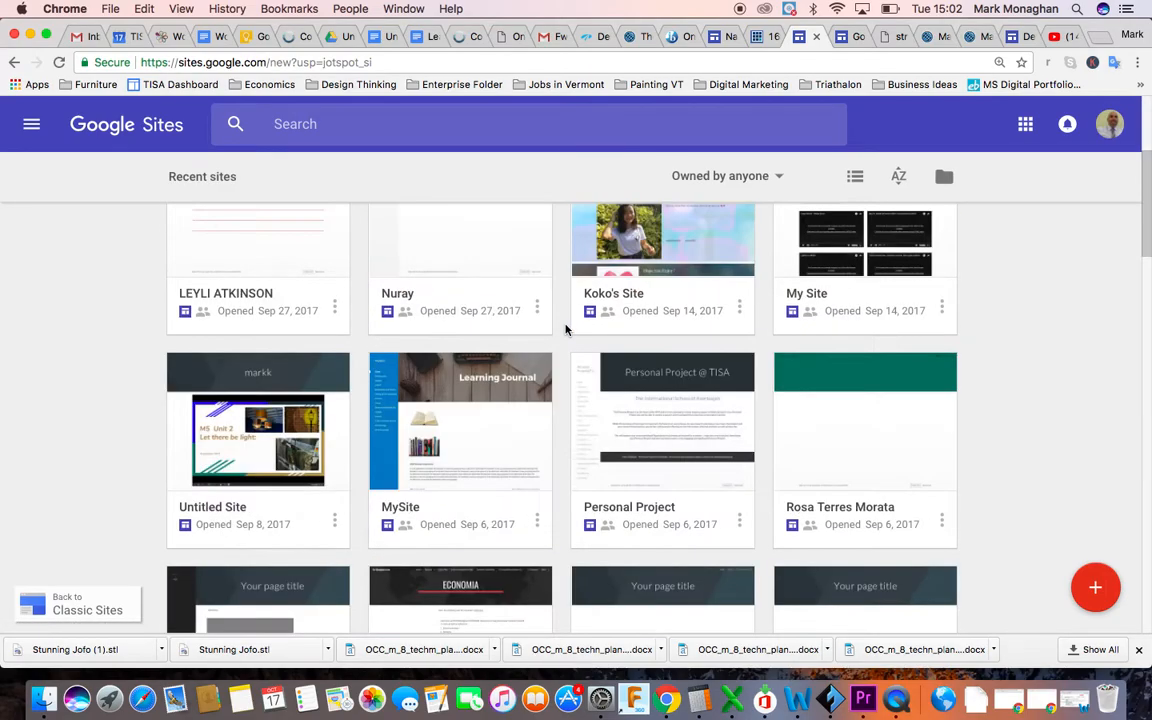
scroll(566, 329, up, 10)
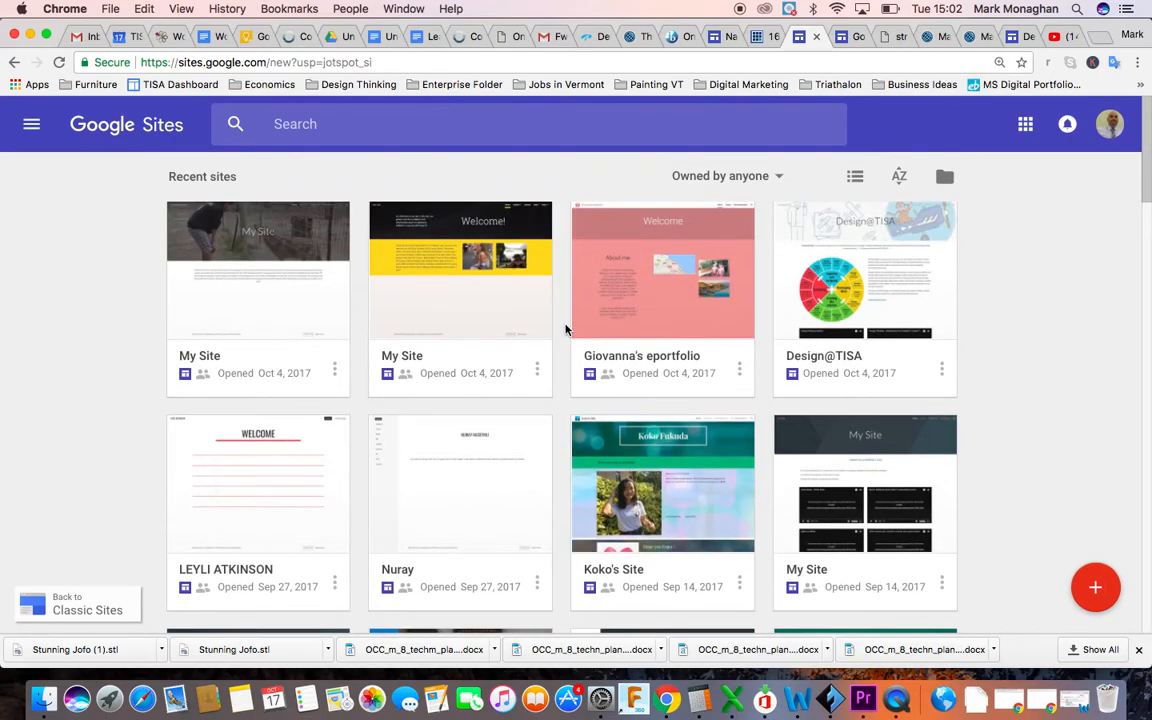
click(1096, 590)
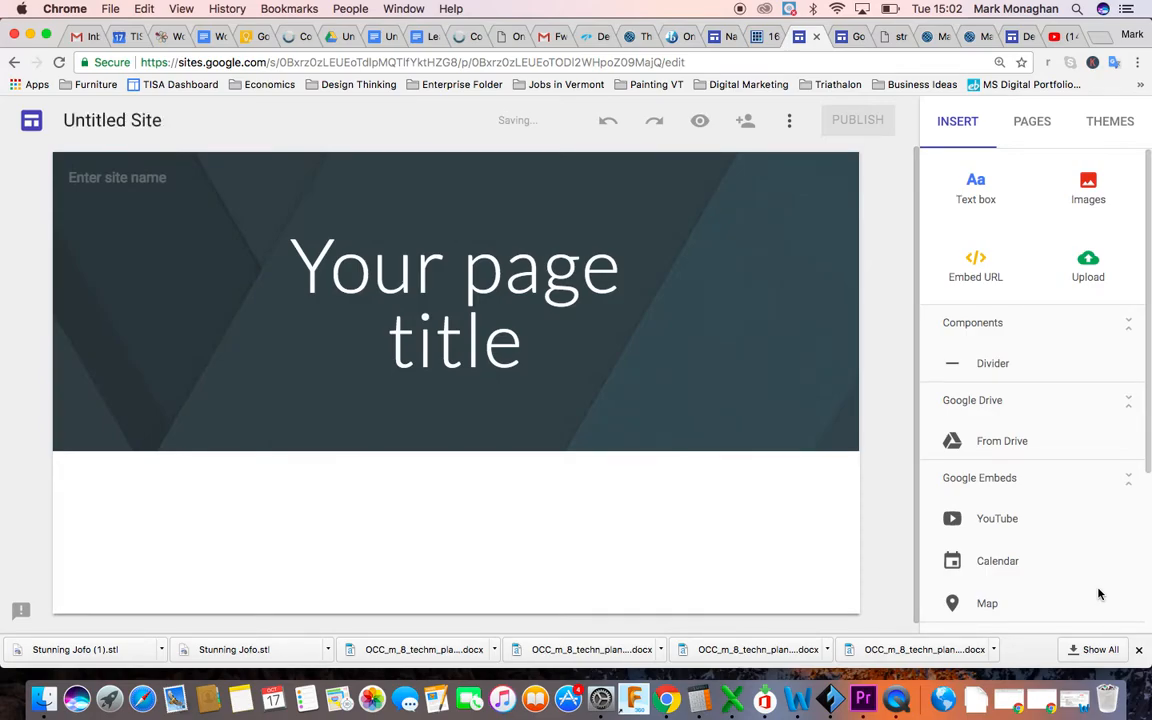
click(476, 337)
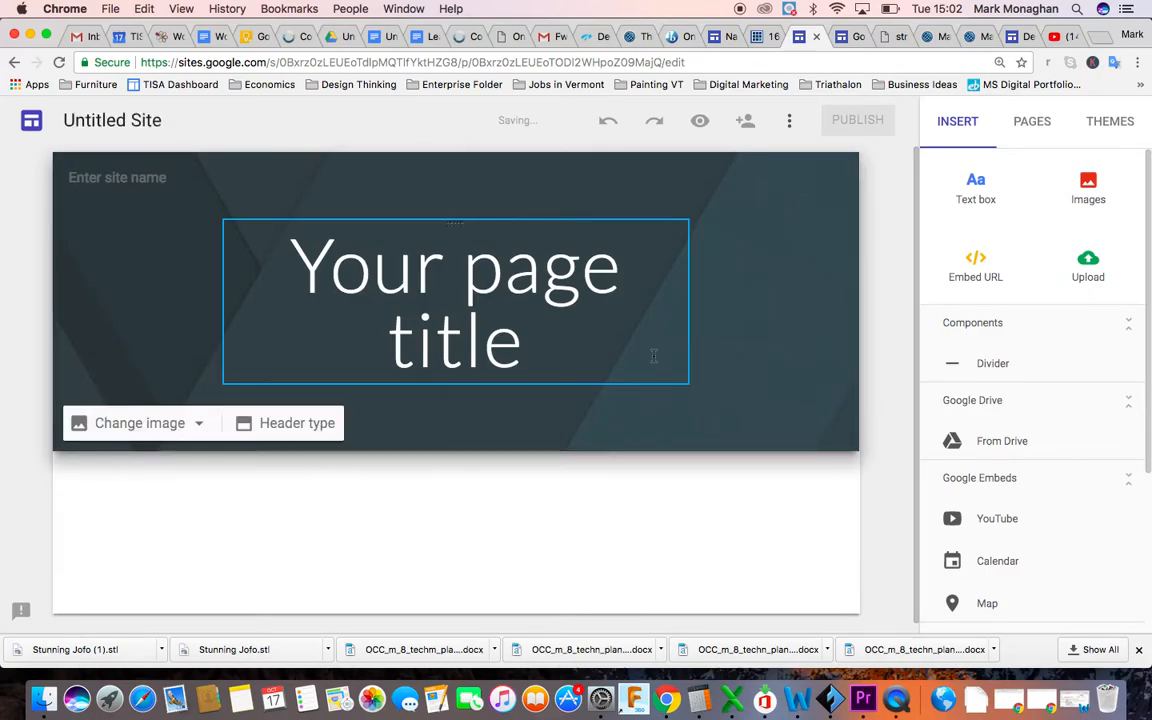
triple_click(511, 356)
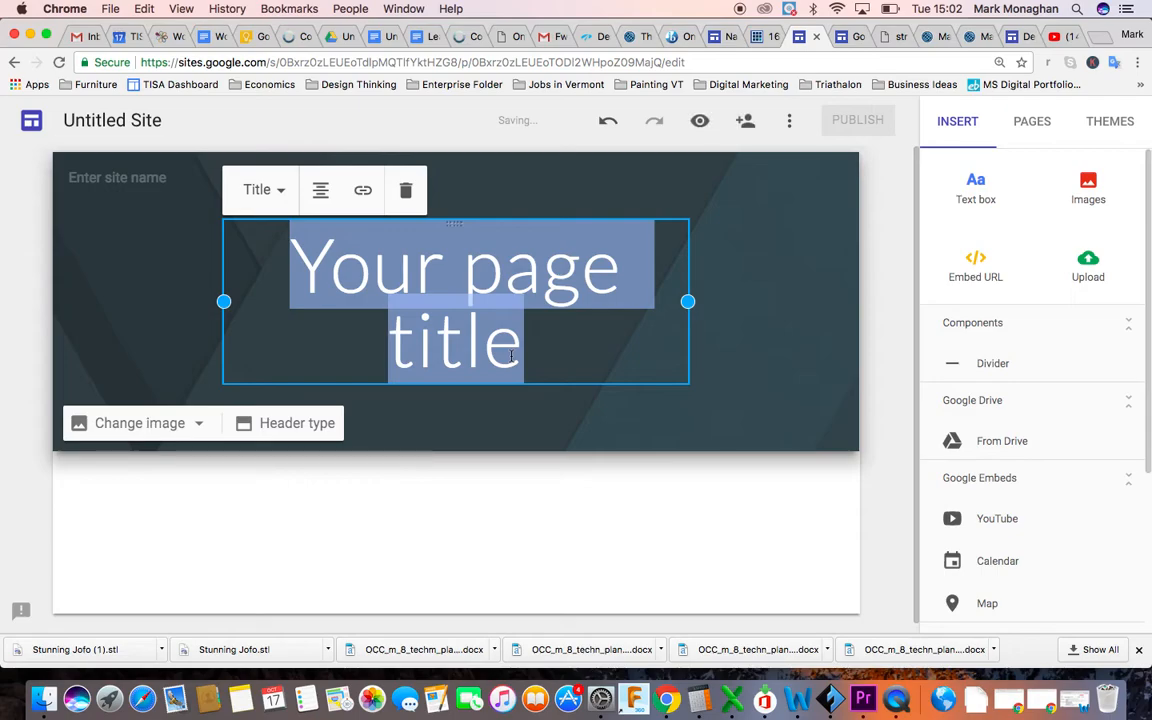
text(Home)
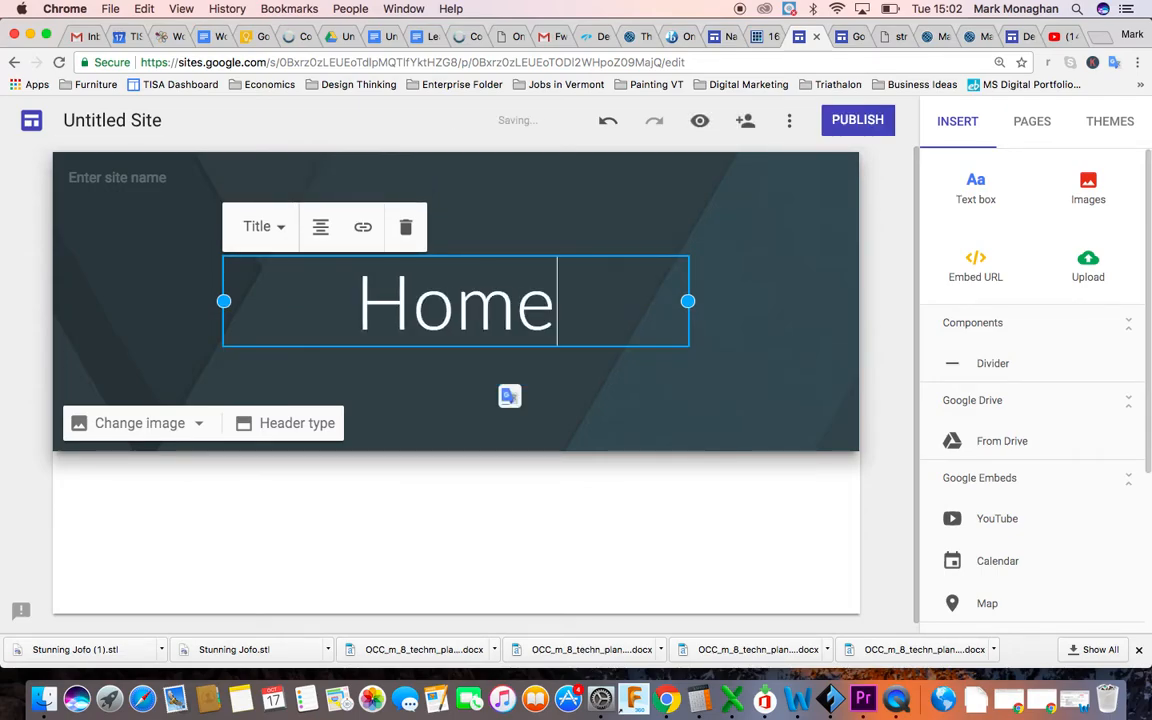
Change the header image to the red-seated stadium picture found with a Google image search for "manchester united".
click(199, 426)
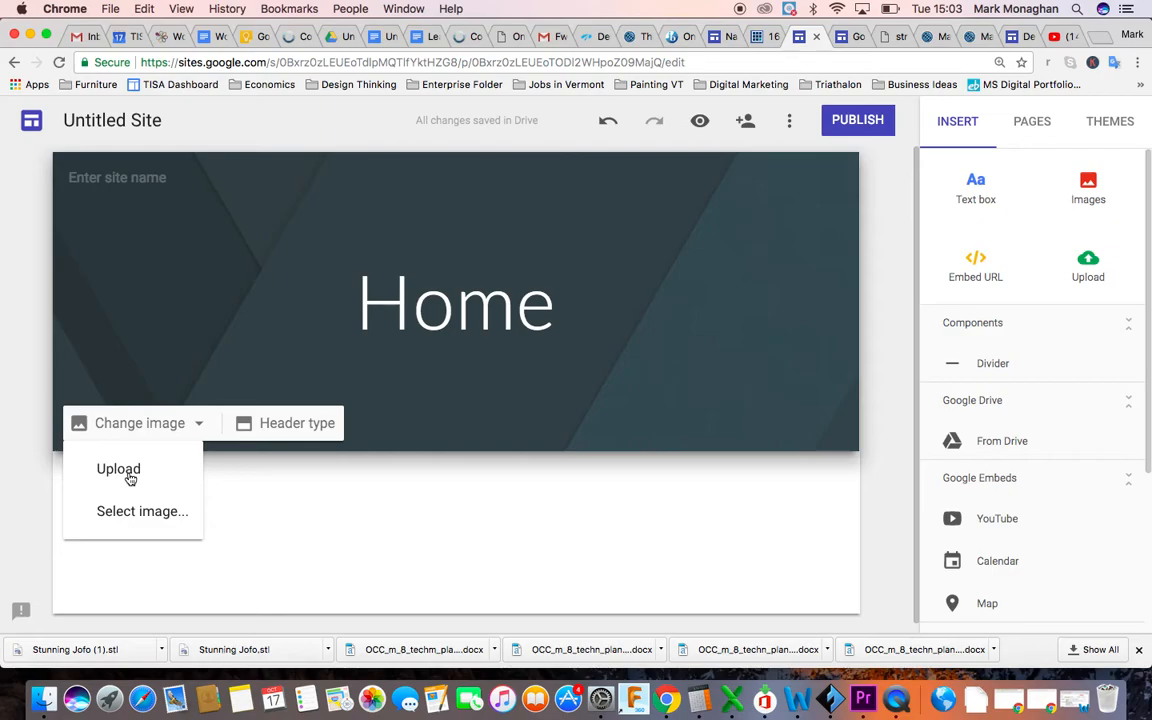
click(141, 508)
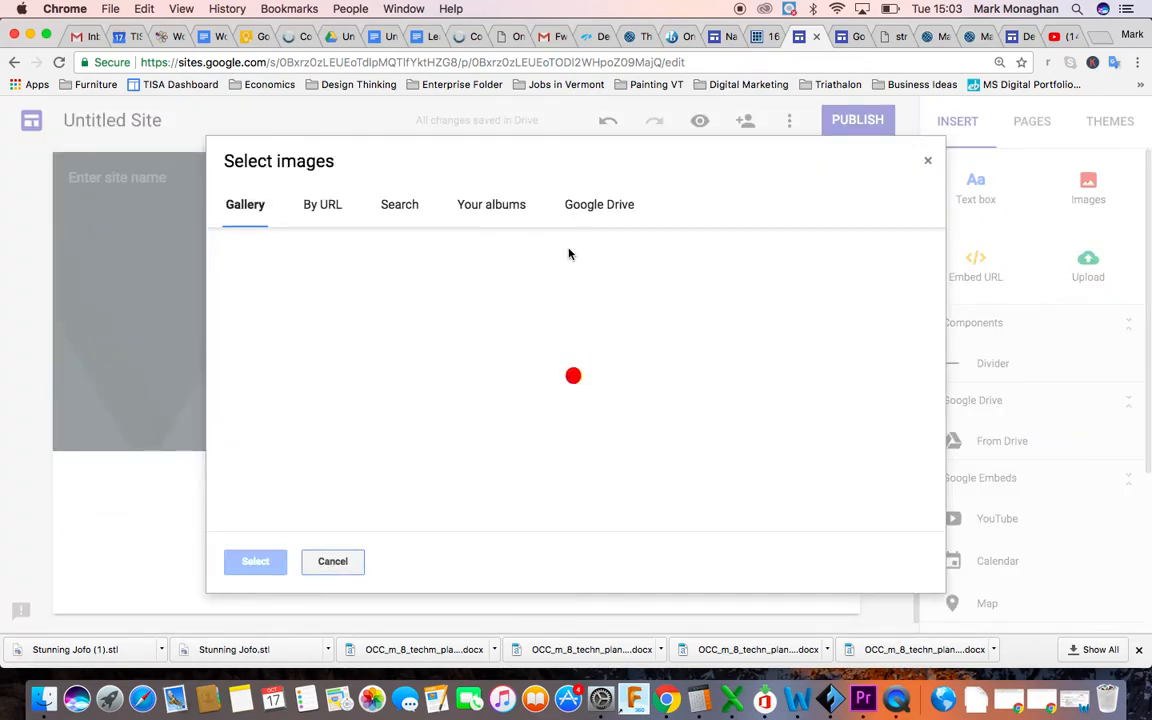
click(578, 308)
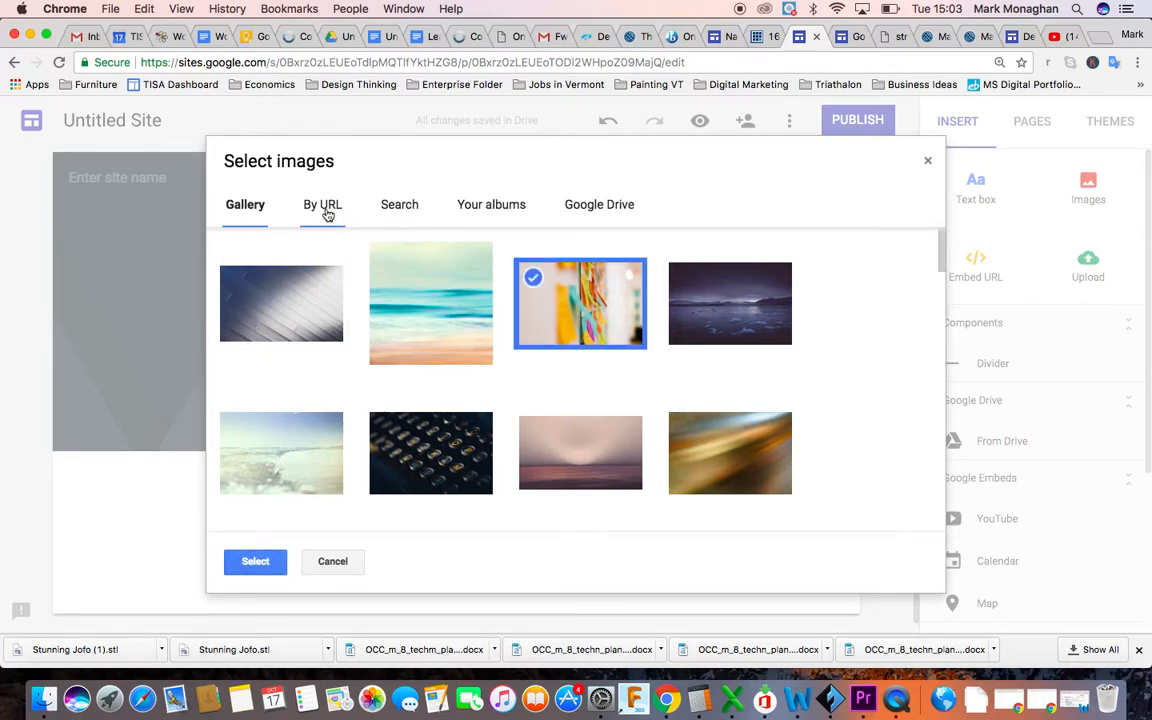
click(407, 217)
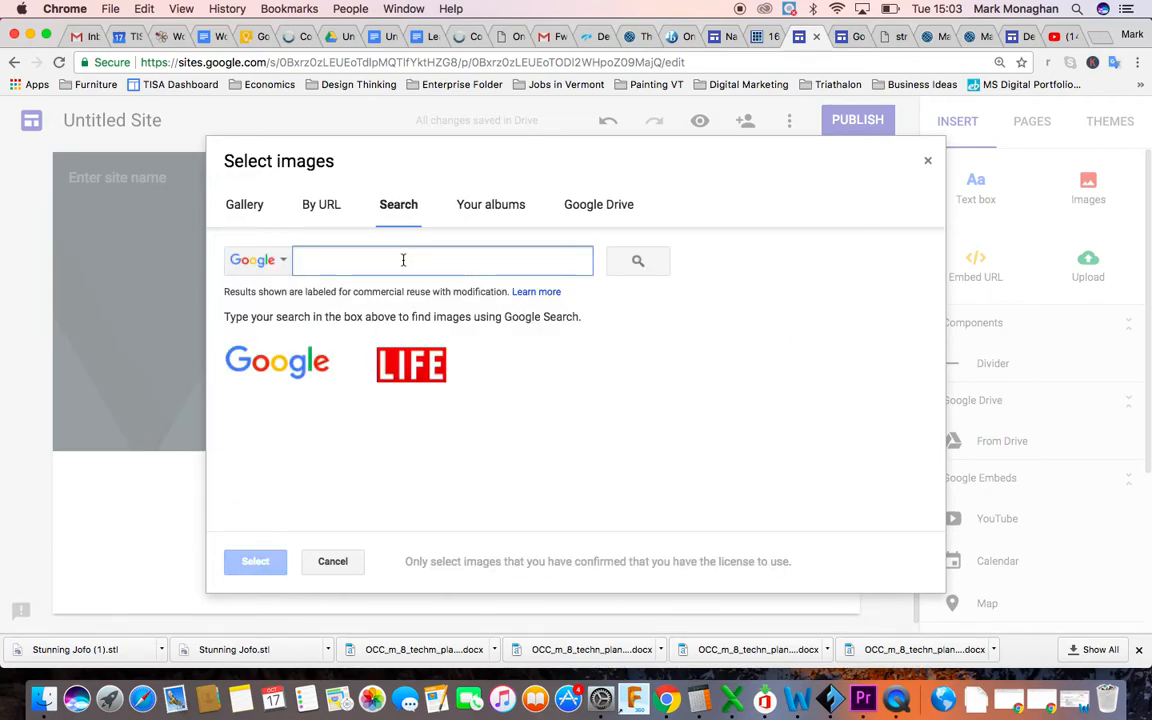
text(manchester united)
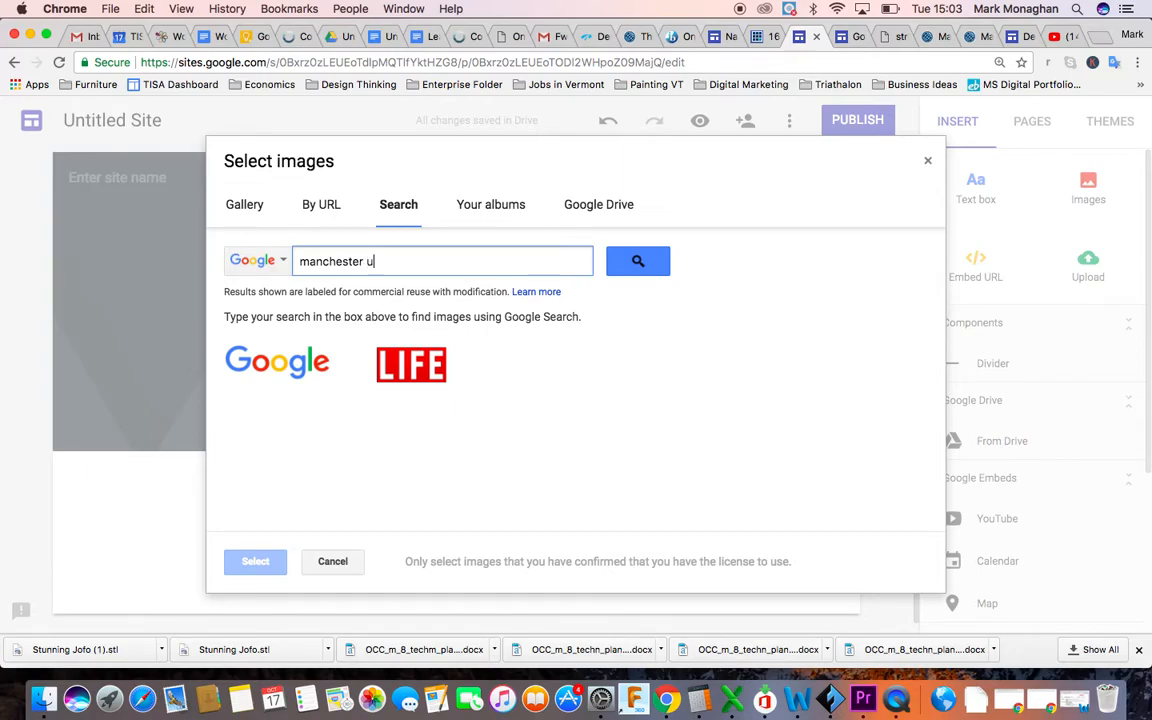
click(621, 262)
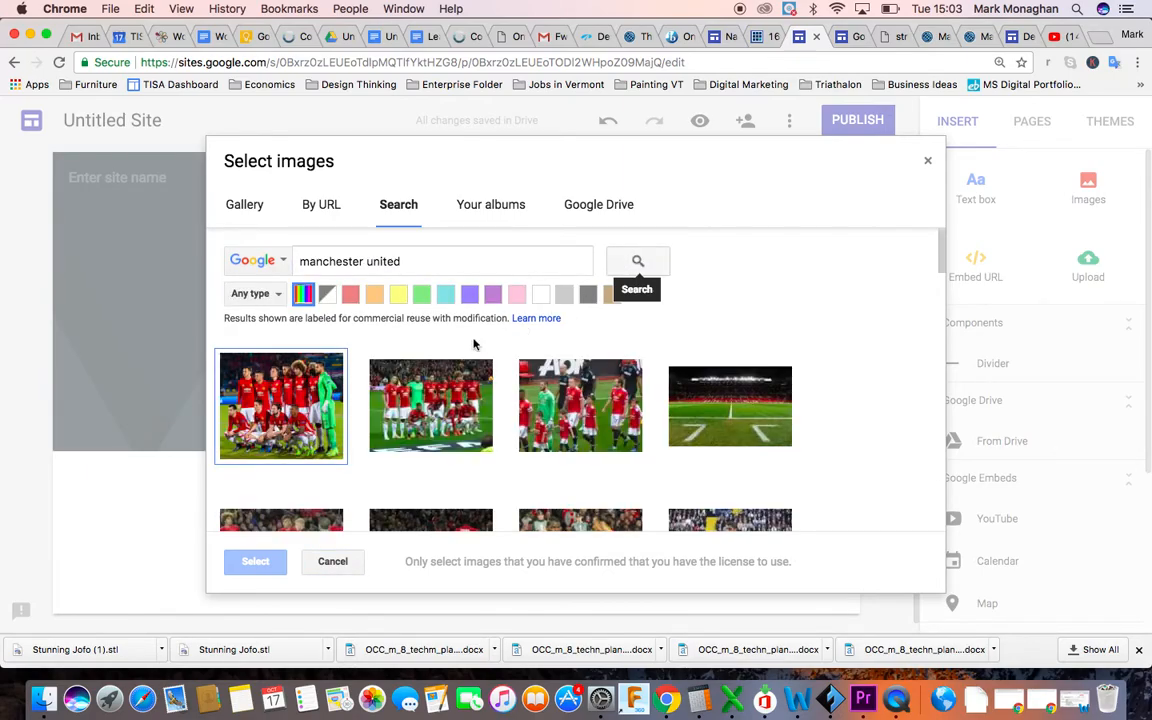
scroll(405, 398, down, 3)
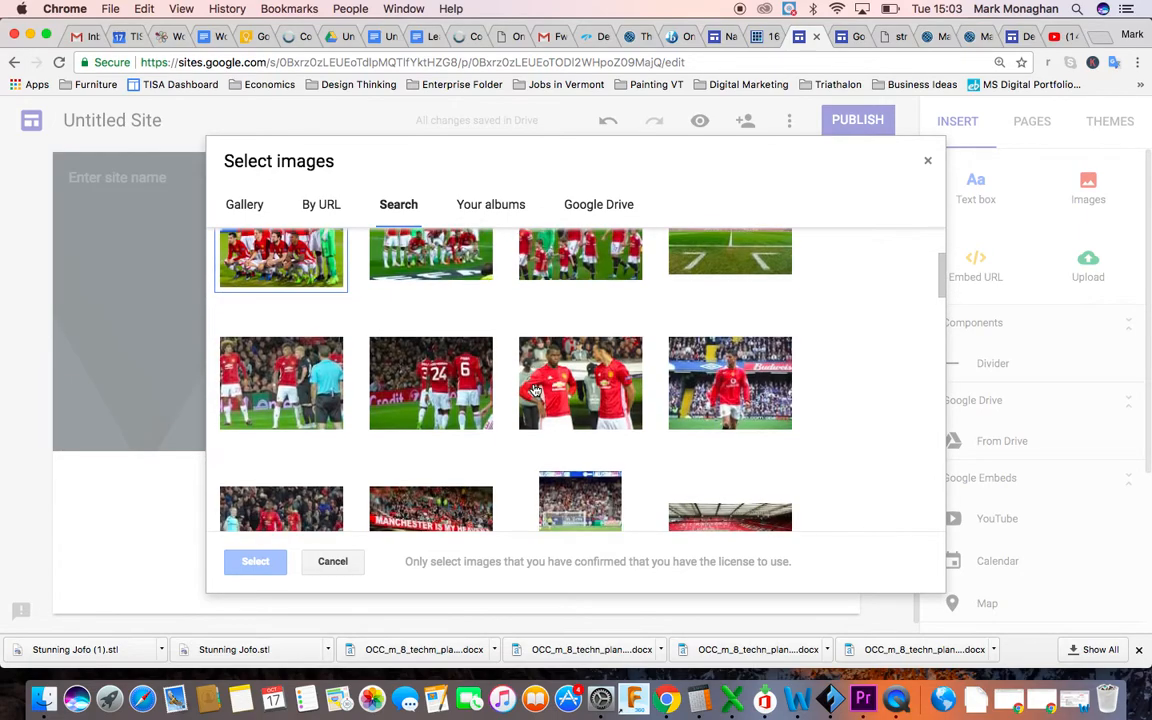
scroll(615, 316, down, 3)
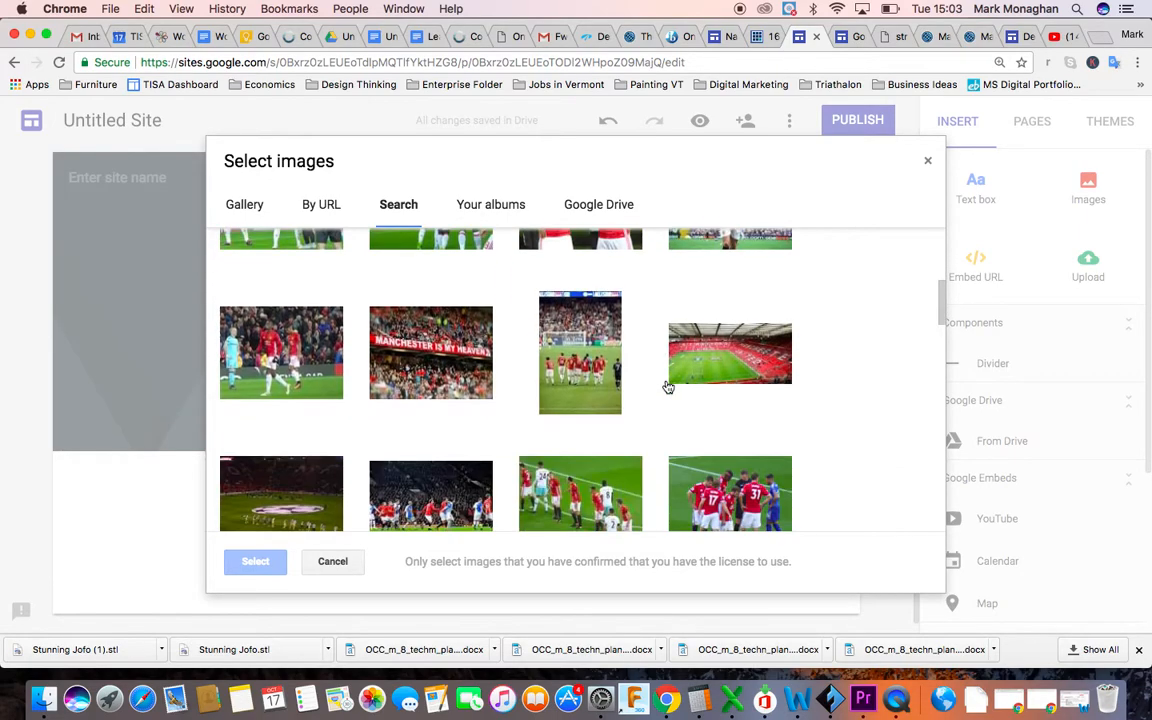
click(704, 368)
click(255, 561)
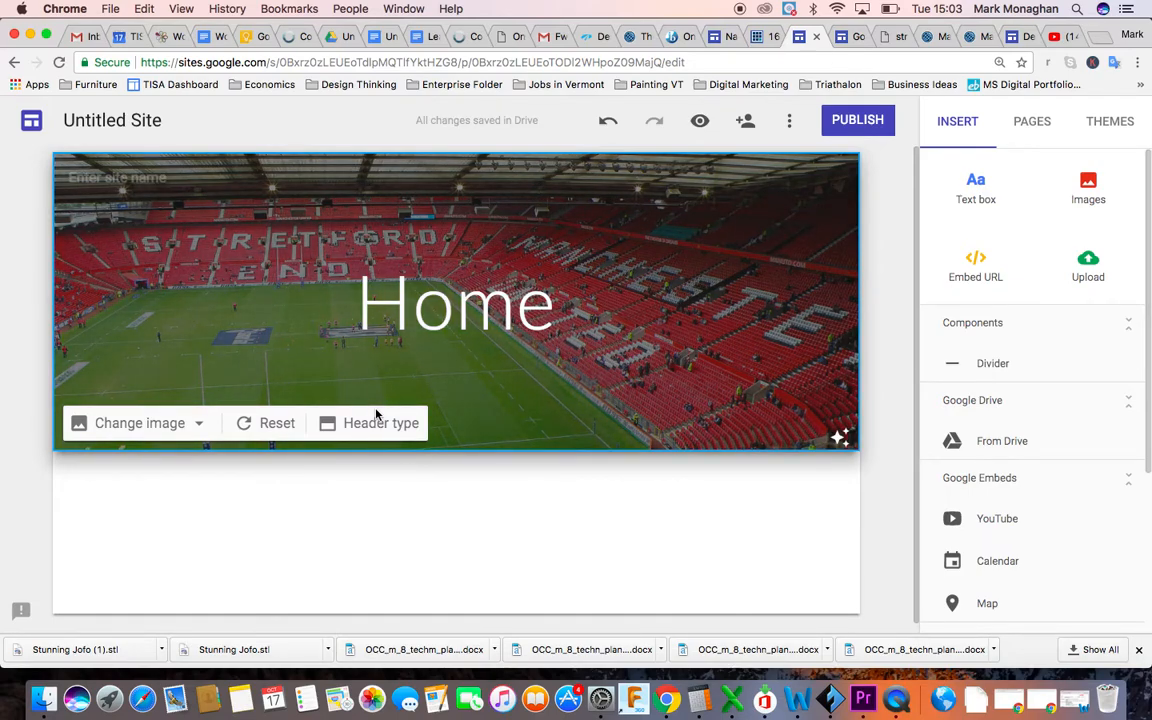
Name the site "Mysite - Mr M" in the header.
click(163, 178)
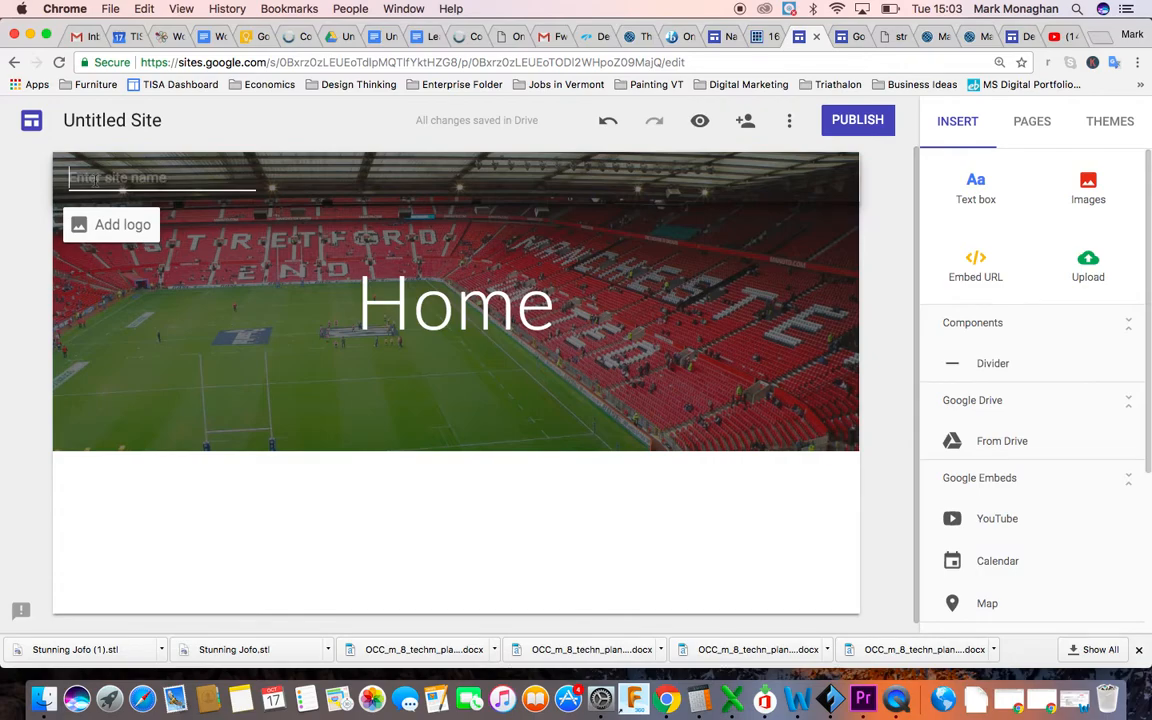
text(Mys)
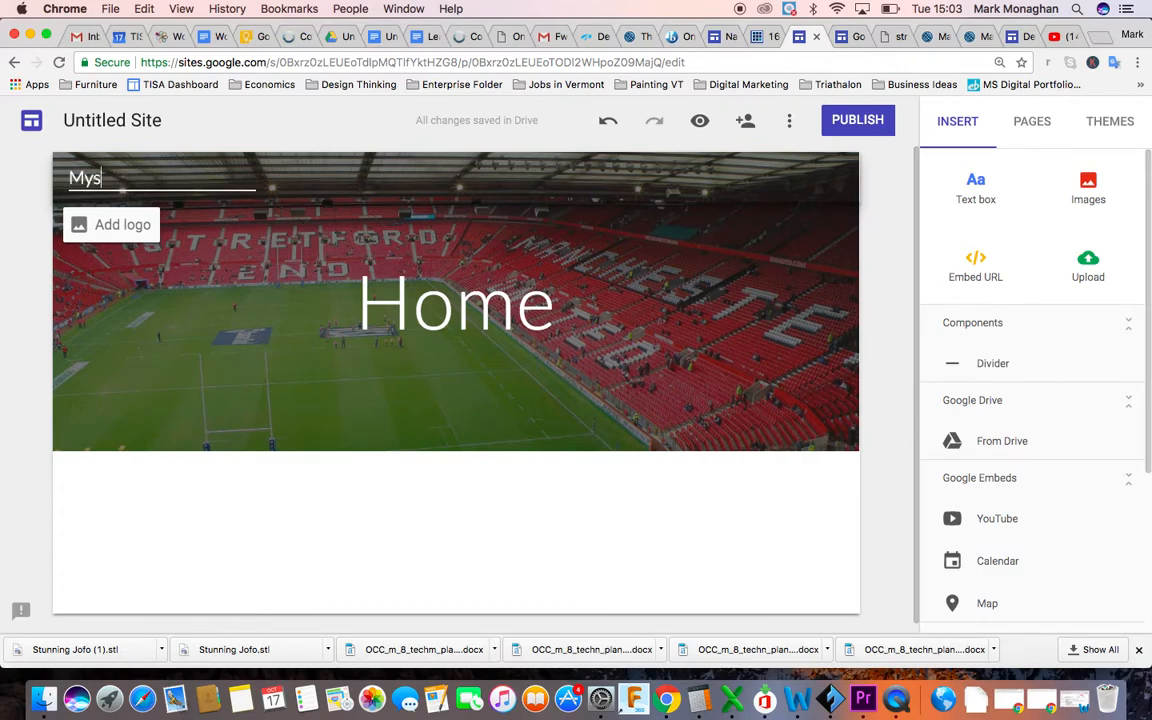
text(ite - Mr M)
click(182, 490)
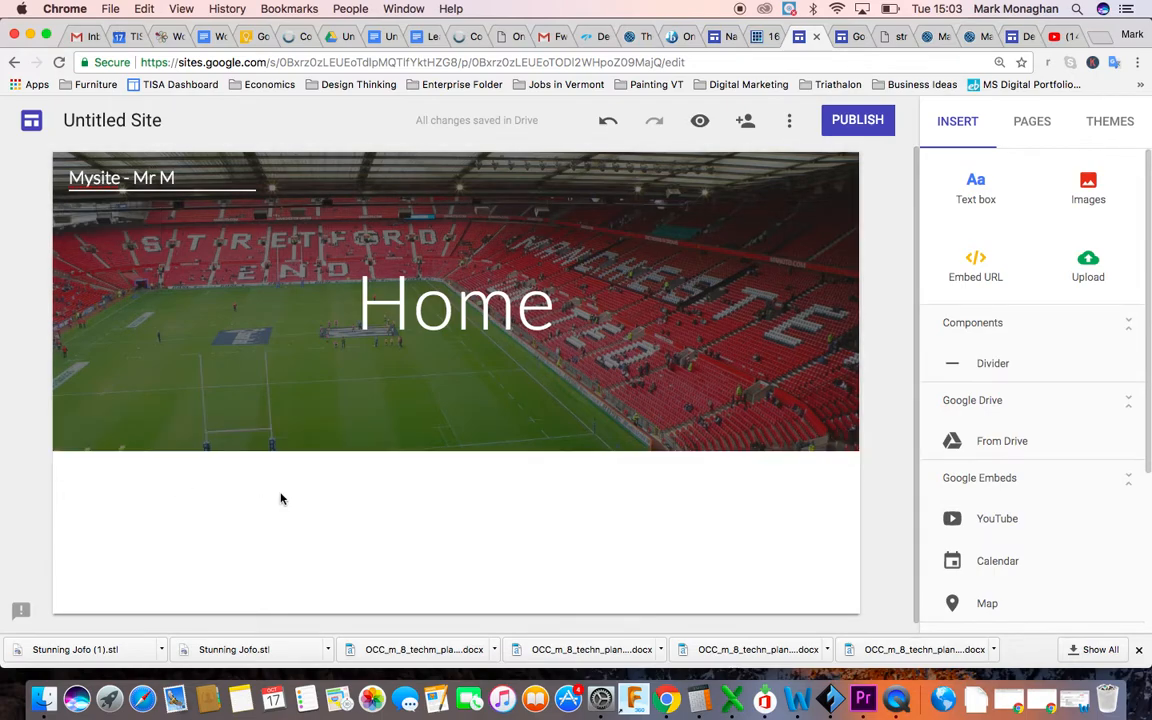
Insert a text box below the header reading "Welcome to my site" followed by a row of dots.
click(976, 184)
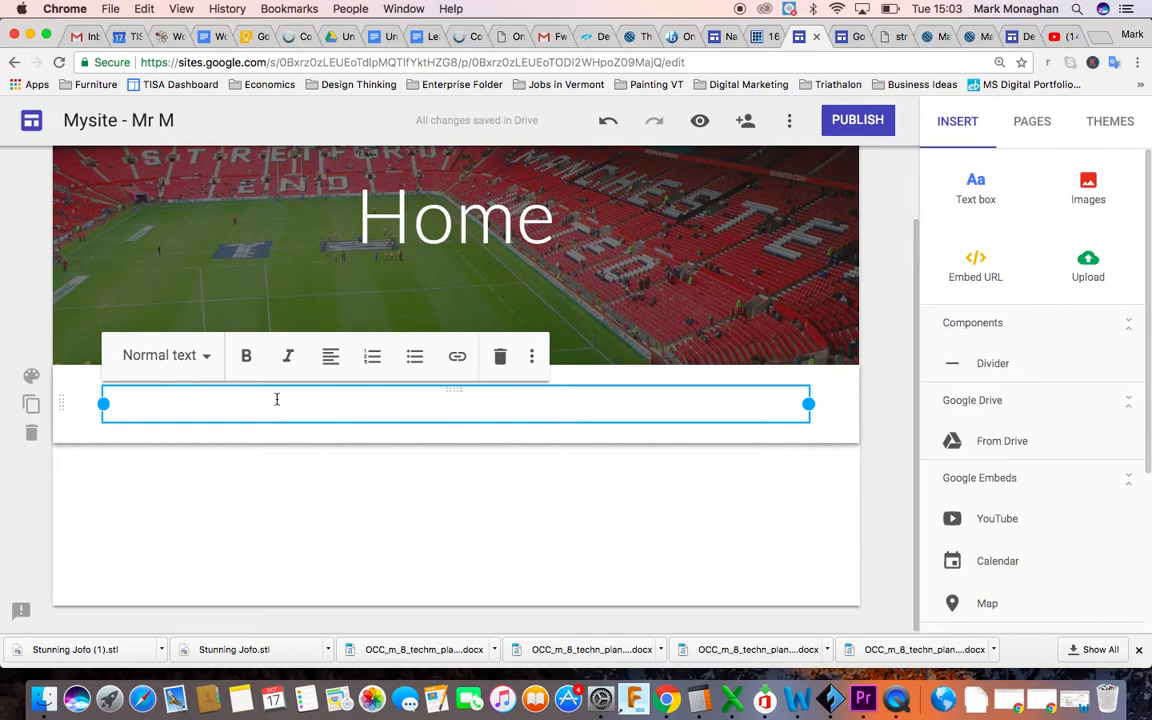
text(Welcome to my site .....)
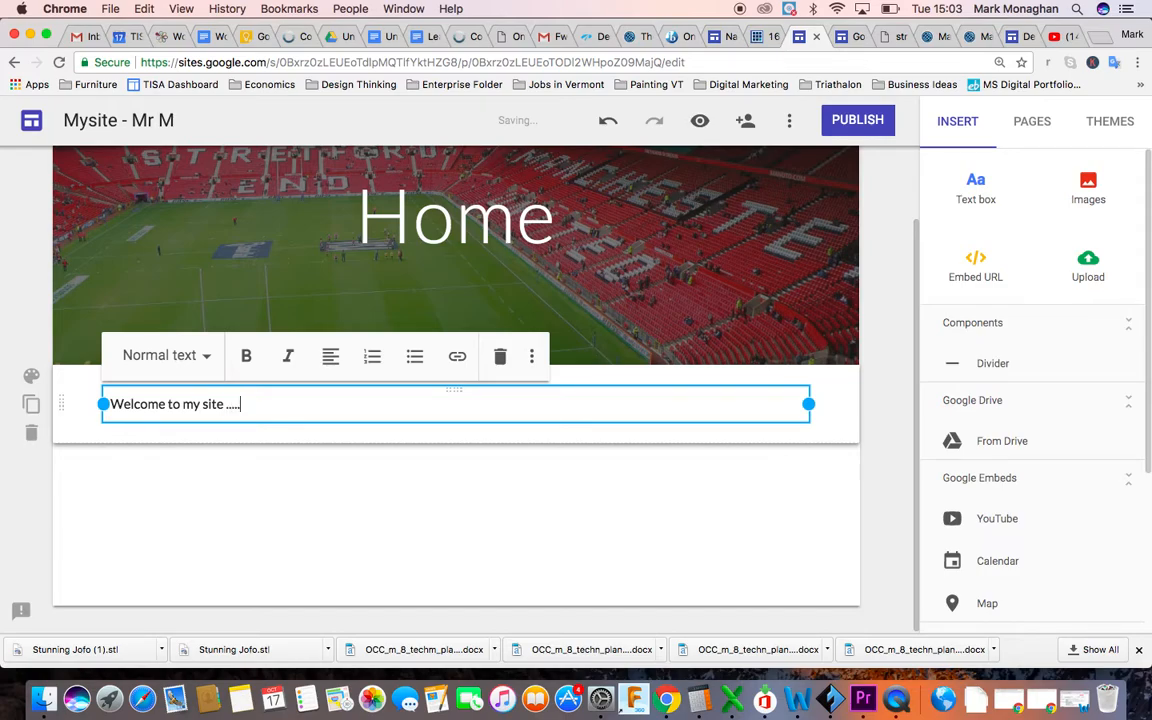
text(....)
Narrow the welcome text box to less than half the page width and lengthen it with several blank lines.
drag(808, 404, 369, 410)
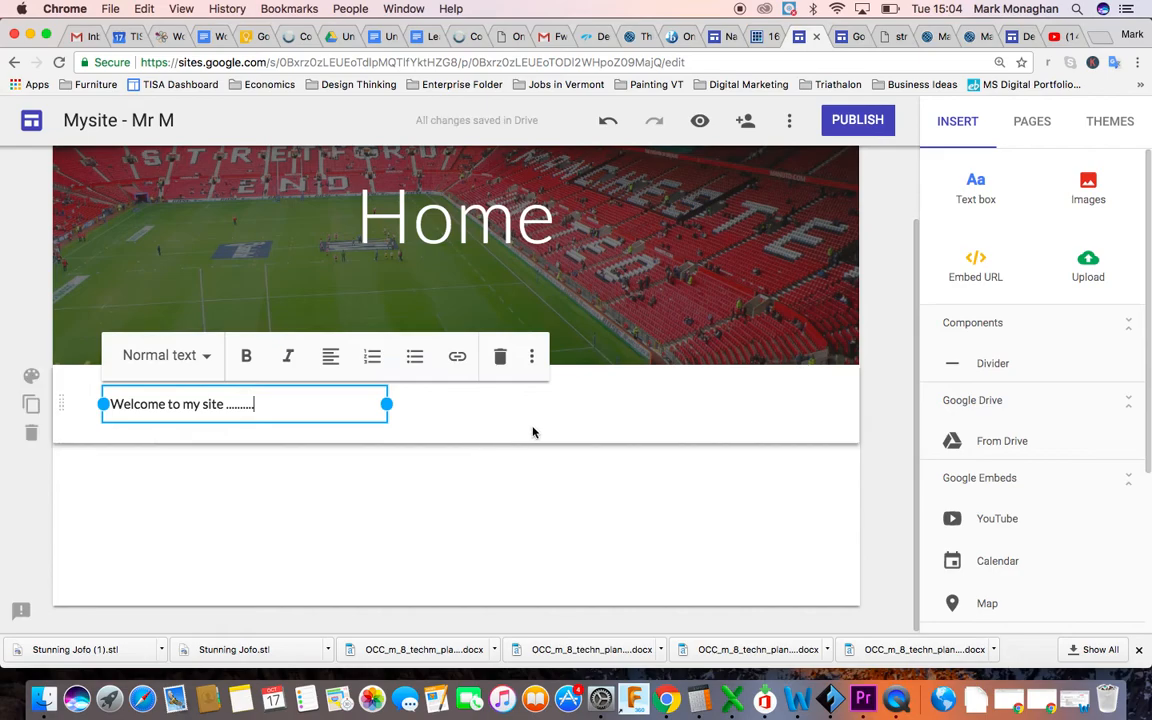
key(Return)
key(Return)
key(Return)
key(Return)
key(Return)
key(Return)
key(Return)
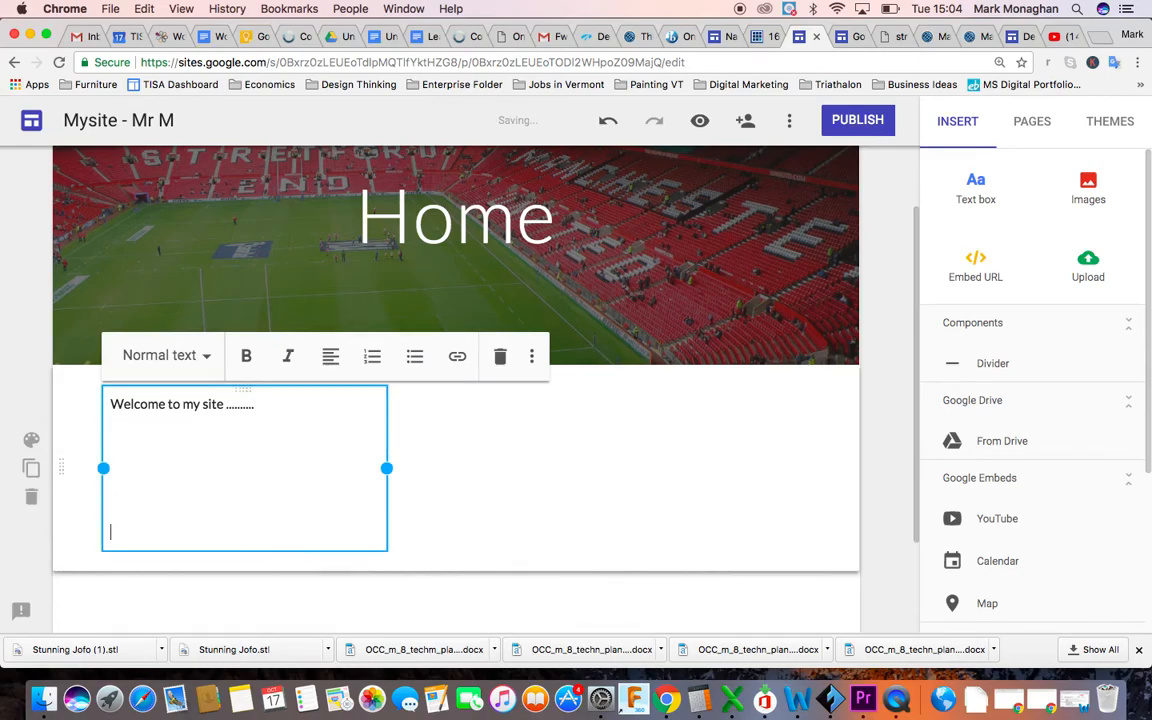
click(686, 410)
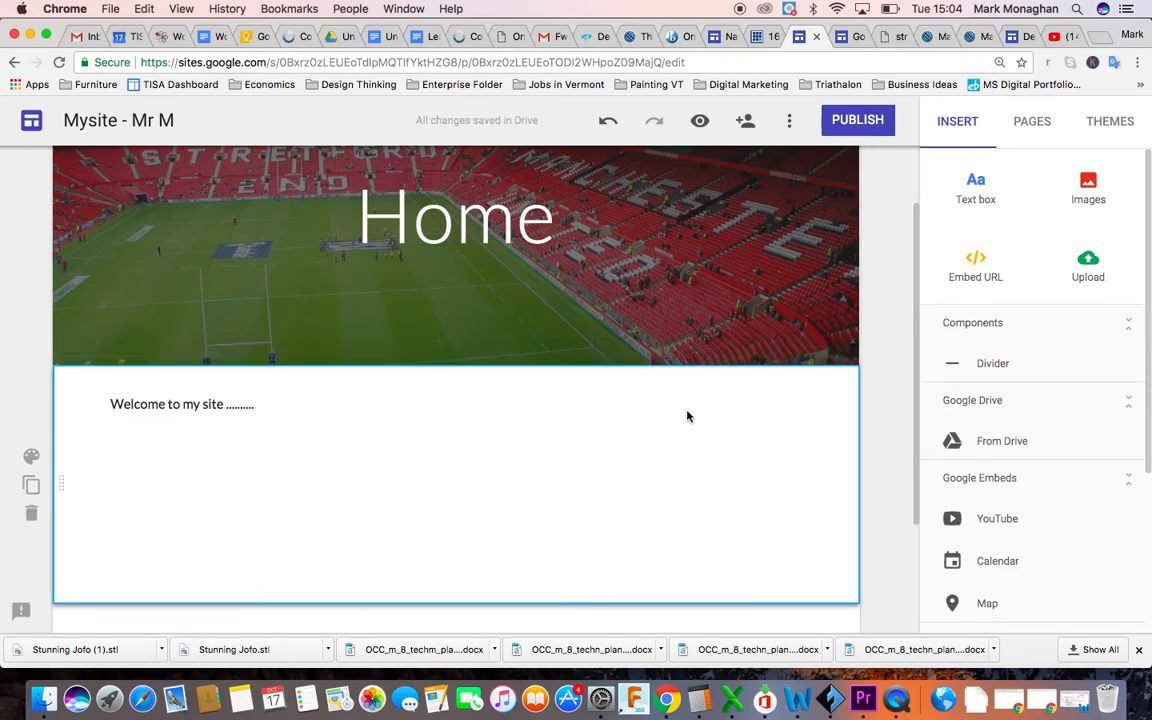
Insert the first portrait found by a Google image search for the site owner's first name into the home page.
click(1098, 210)
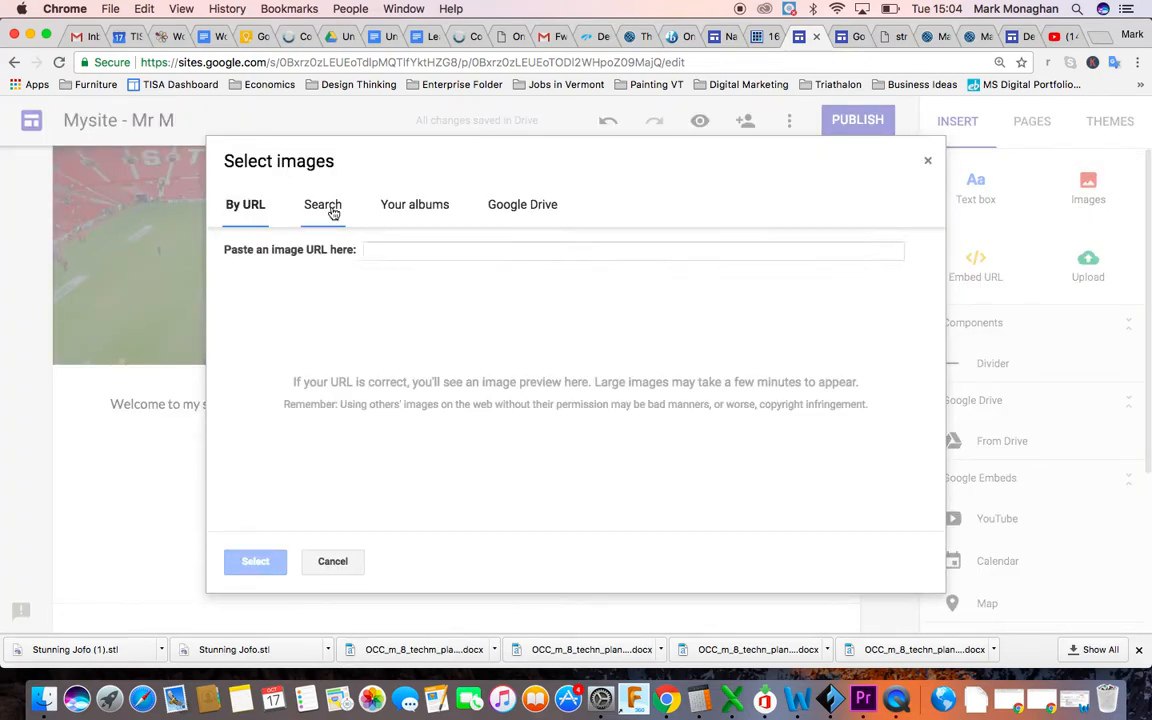
click(326, 208)
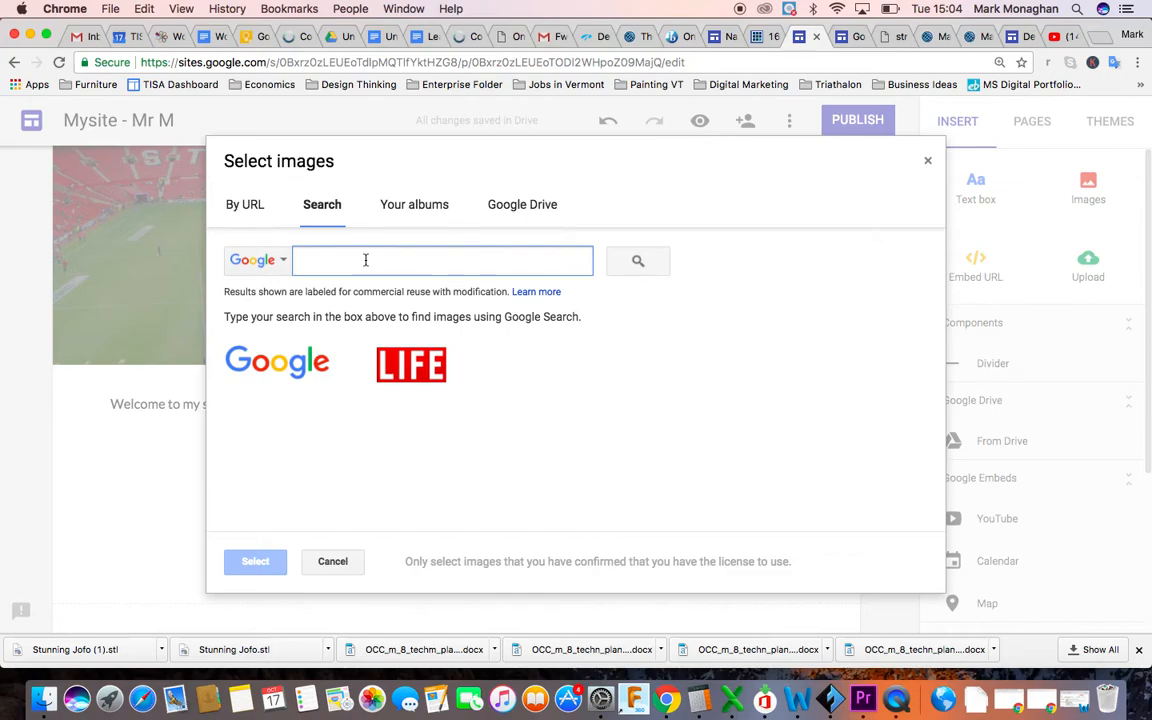
text(Ma)
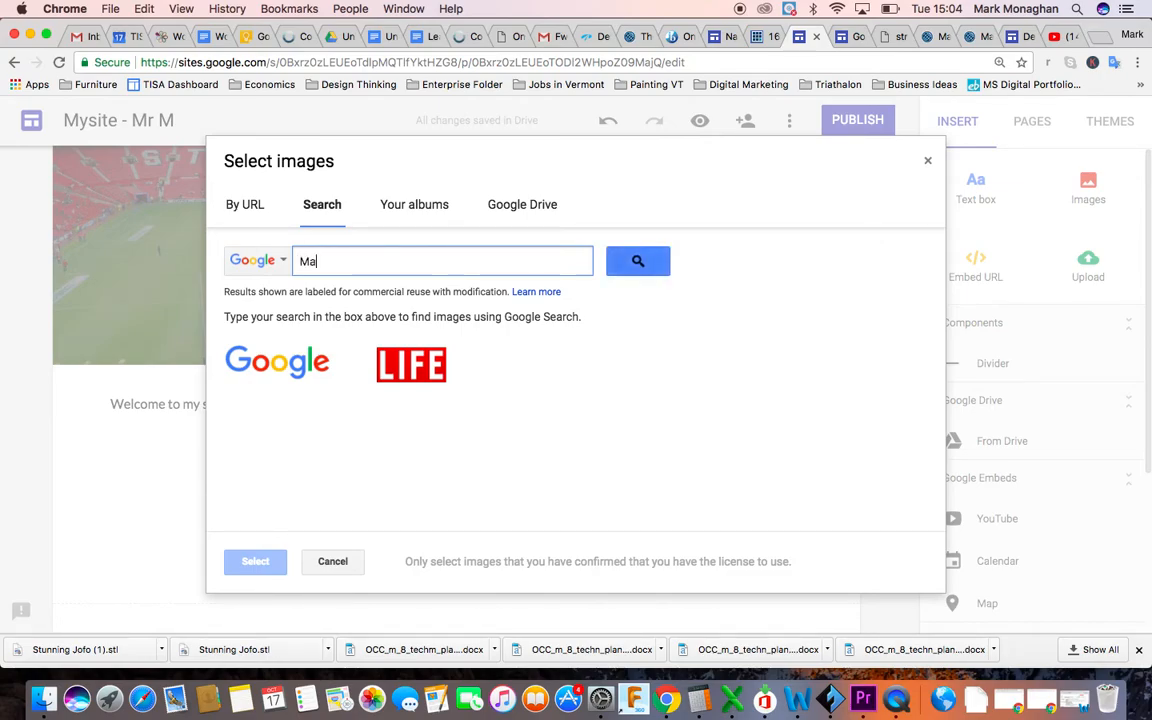
text(rk)
click(655, 264)
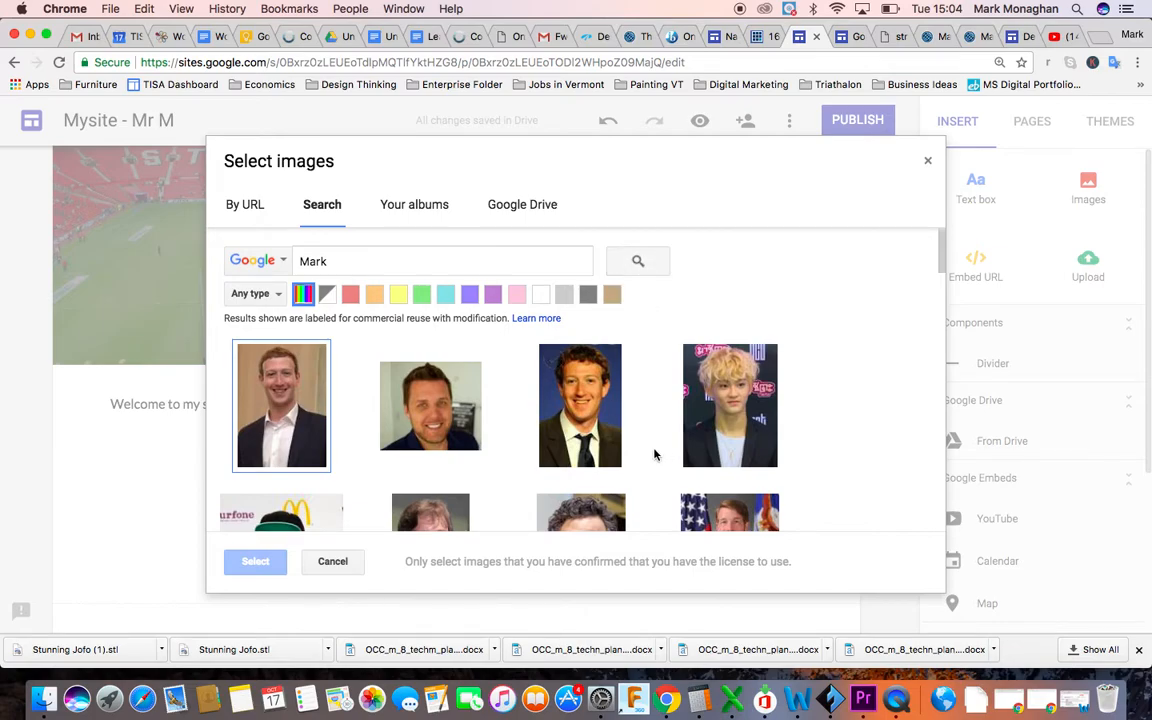
click(298, 400)
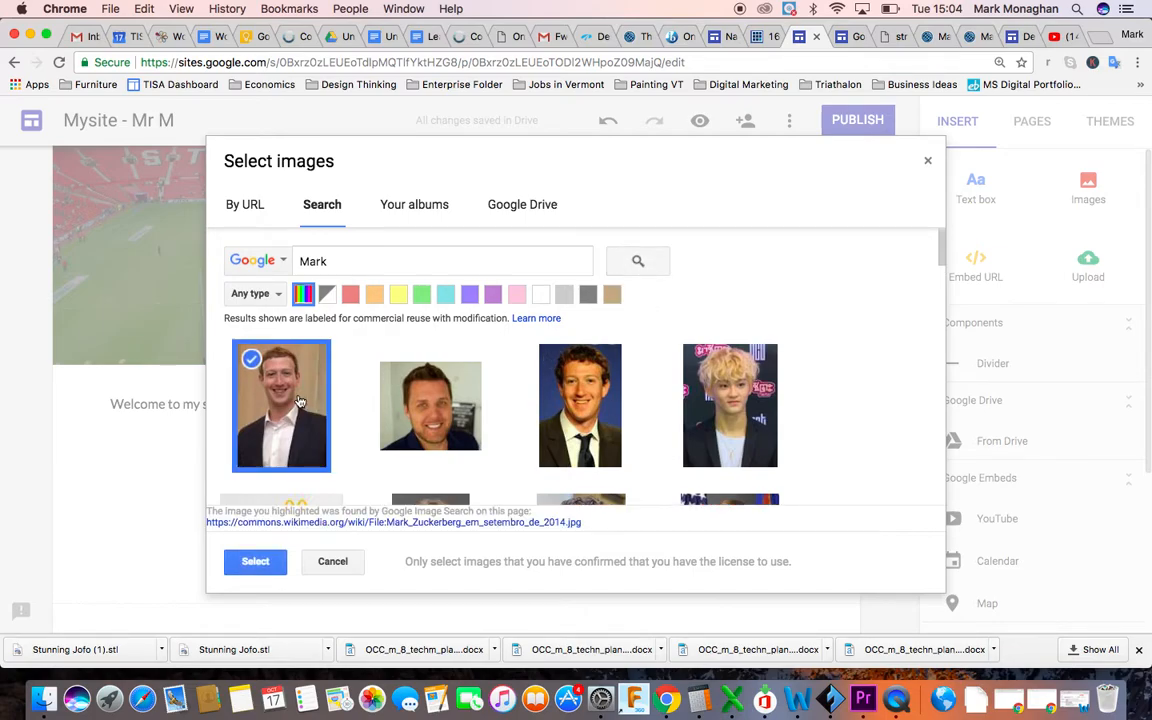
click(254, 562)
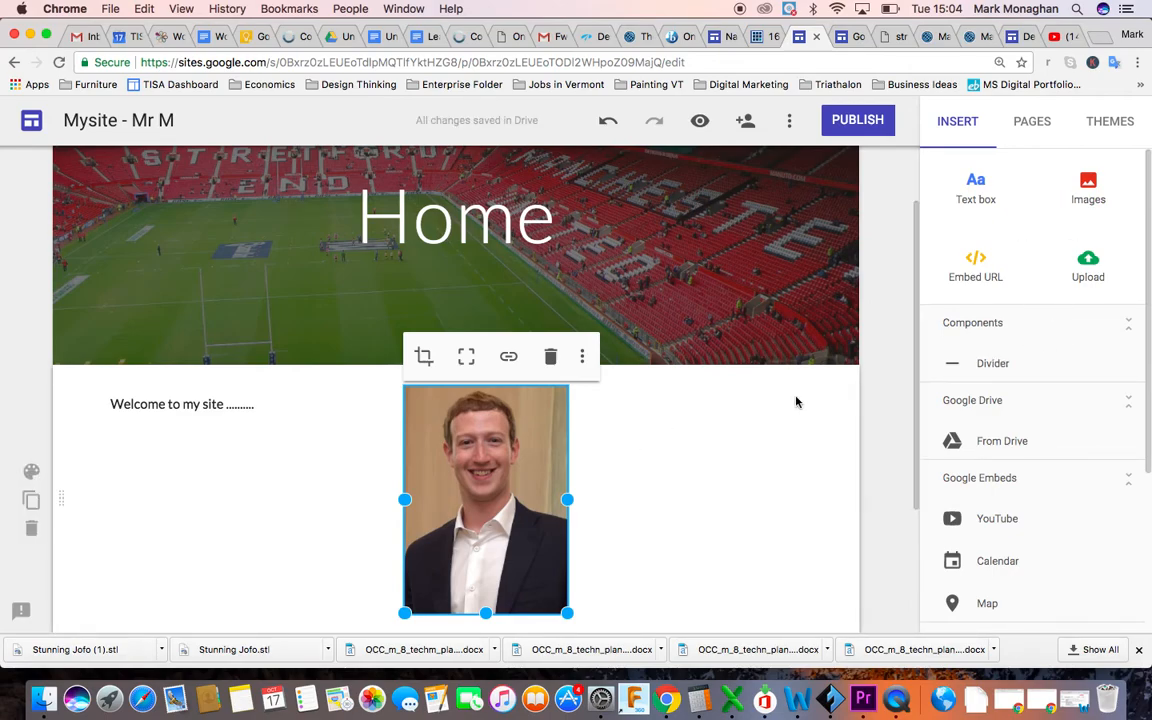
Resize the portrait to a nearly square frame and place it to the right of the welcome text with a gap between them.
drag(567, 499, 807, 472)
scroll(794, 465, up, 1)
scroll(794, 465, down, 2)
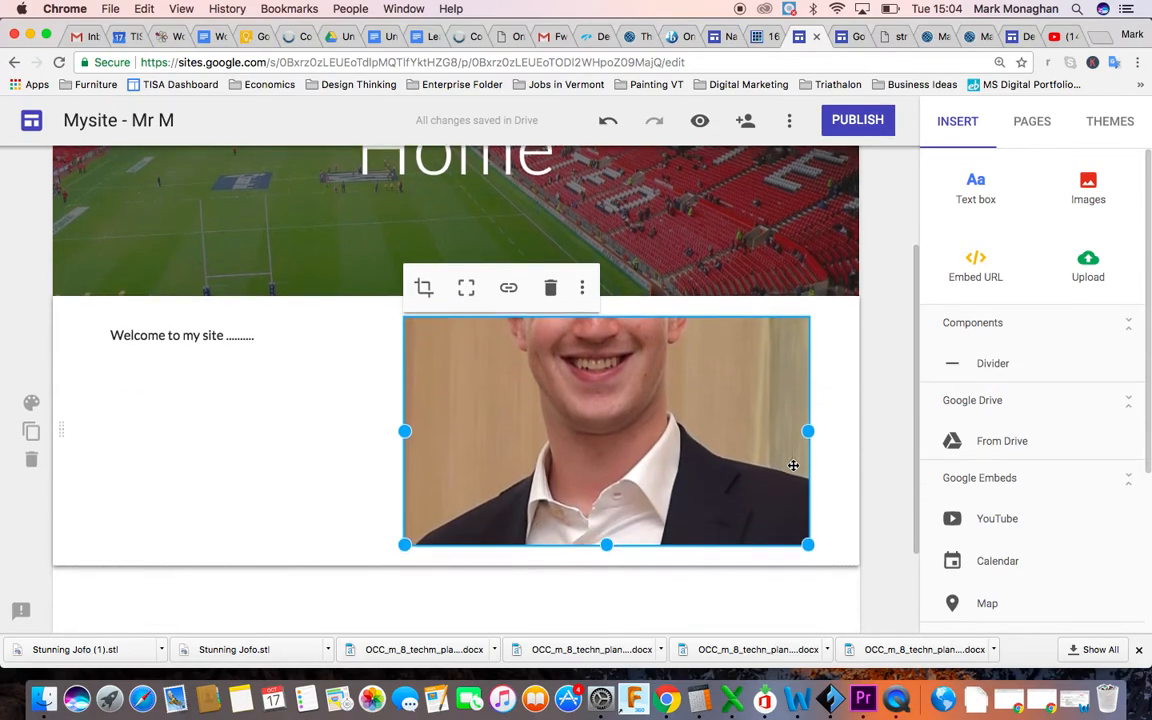
drag(808, 430, 694, 425)
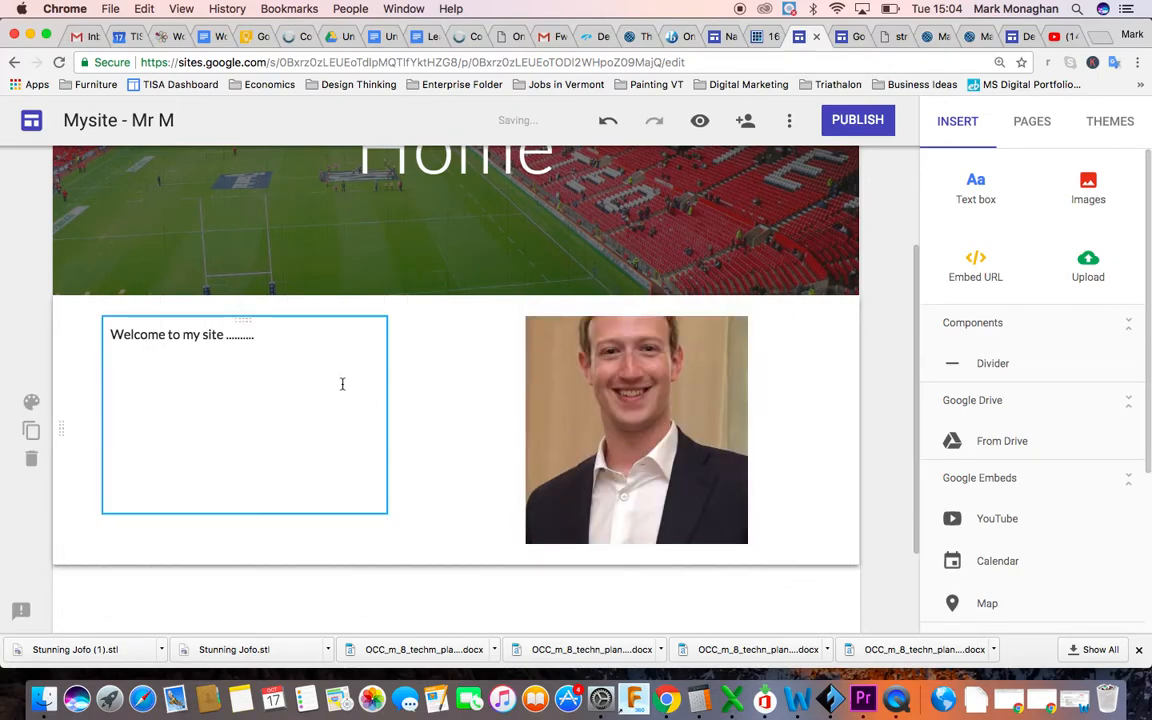
scroll(671, 509, down, 2)
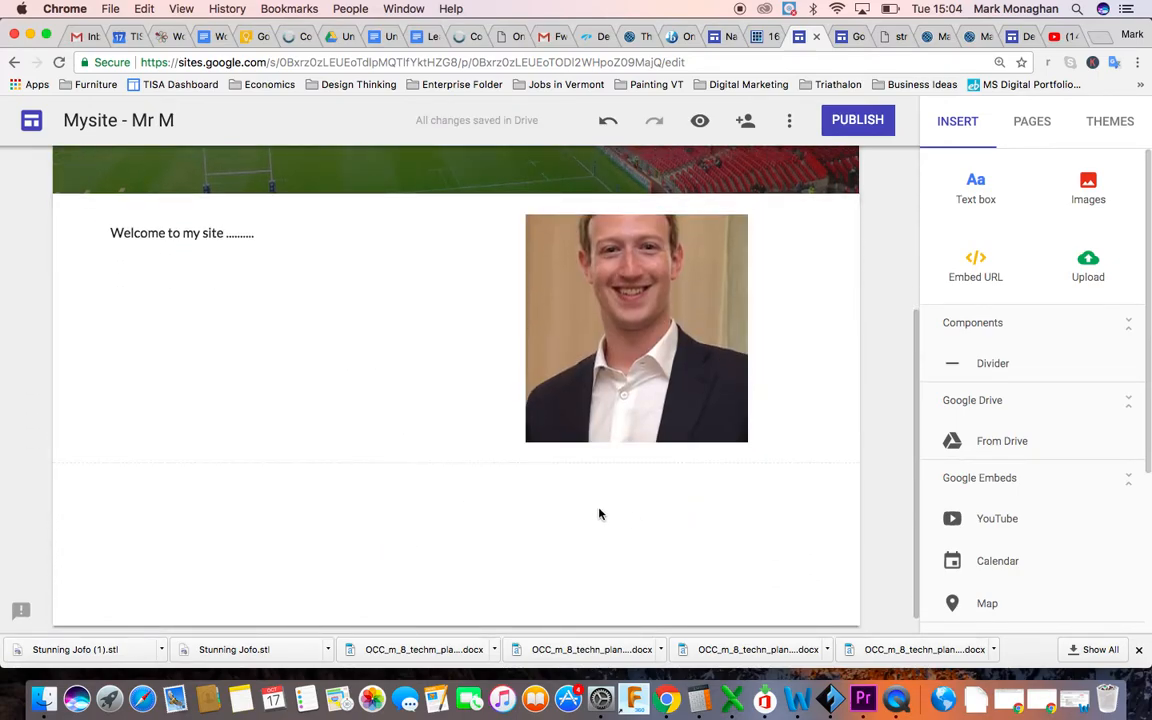
scroll(557, 524, down, 1)
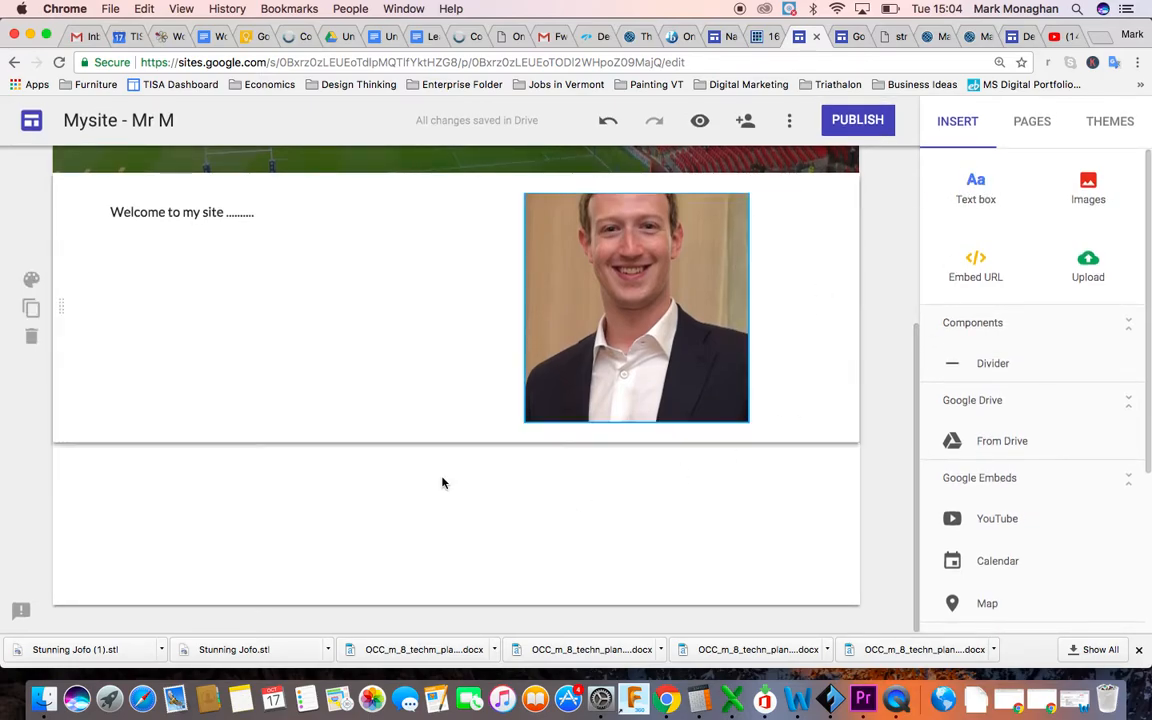
scroll(582, 412, up, 5)
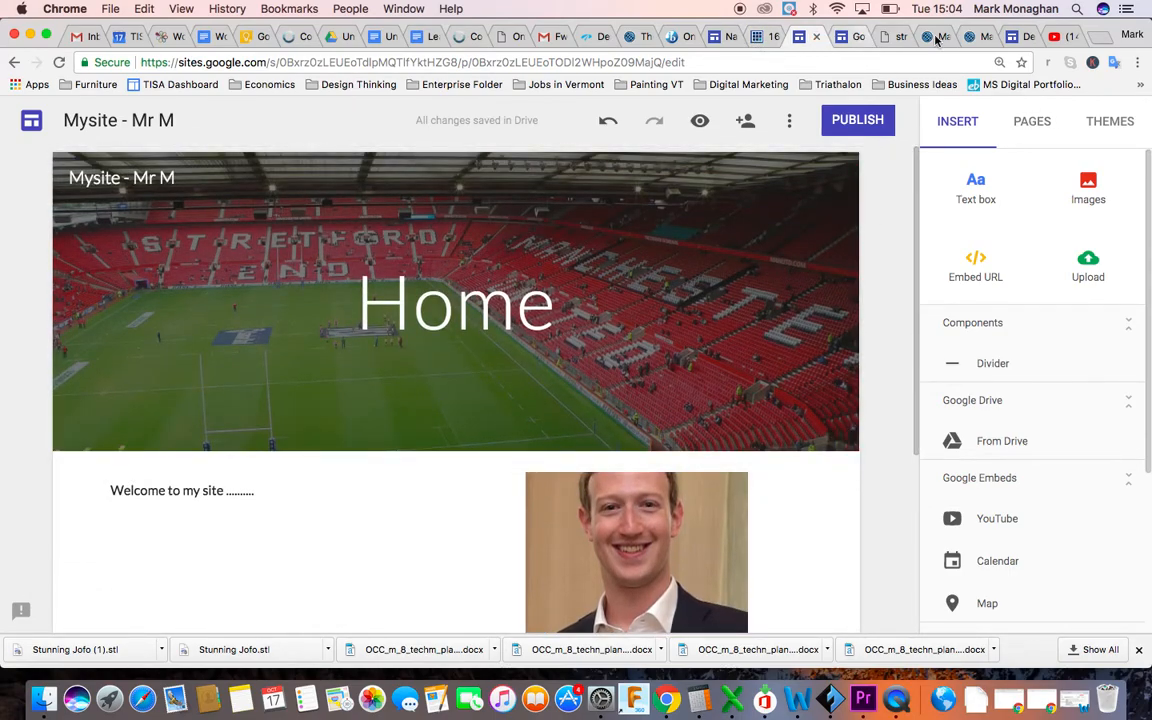
Check the essential Learning Journal requirements on the Design@TISA page, and return to the Mysite - Mr M editor.
click(1011, 37)
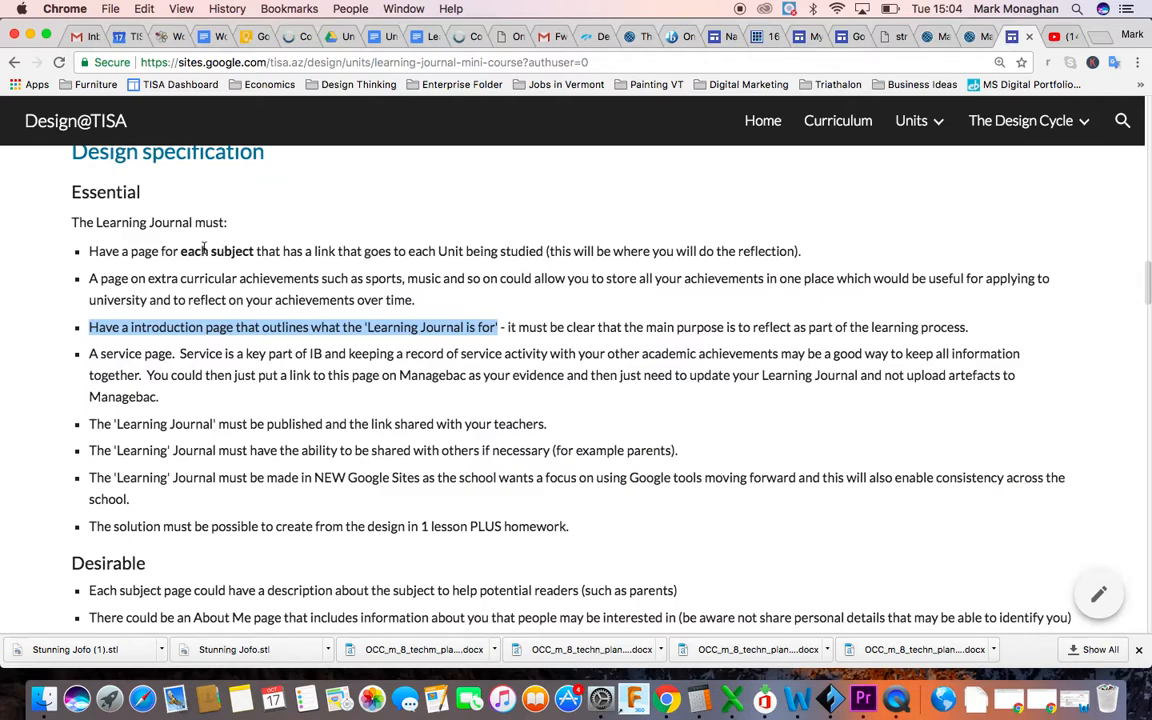
click(130, 252)
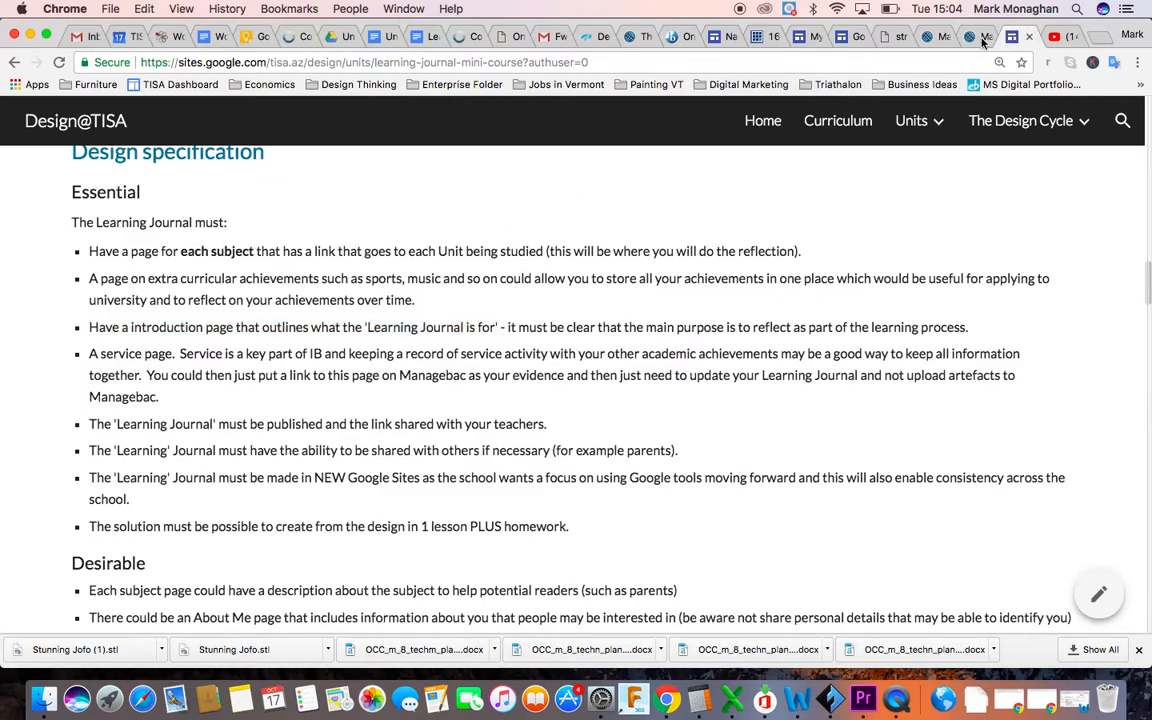
click(878, 40)
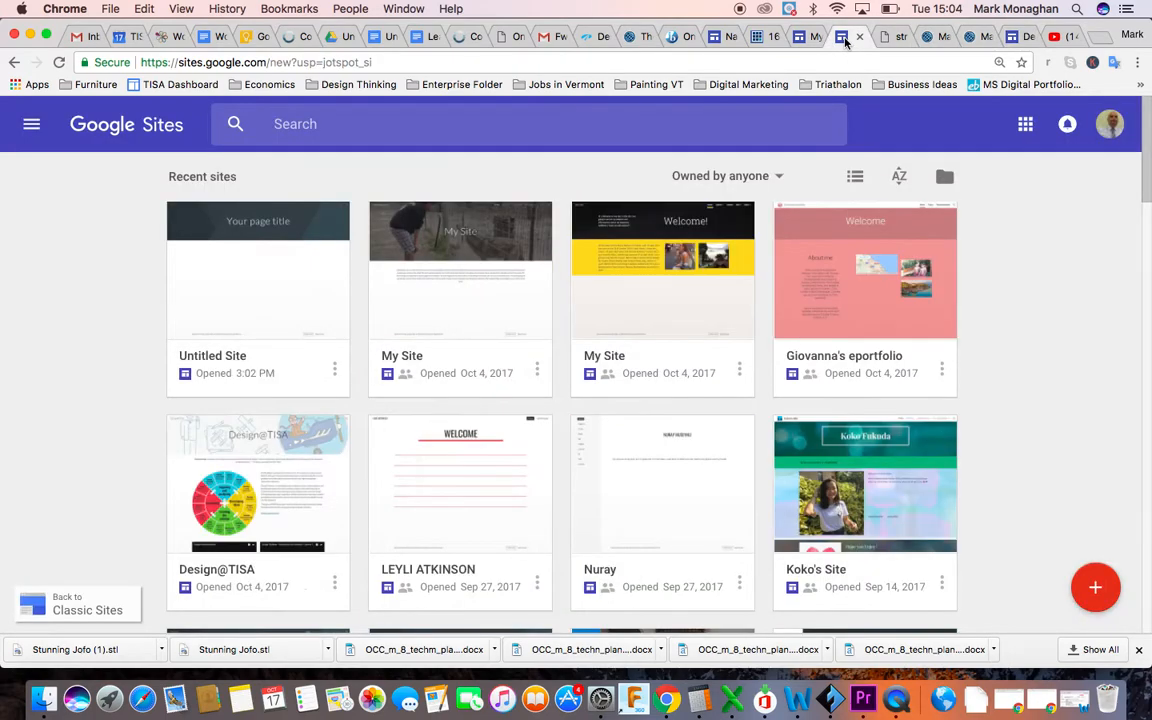
click(886, 40)
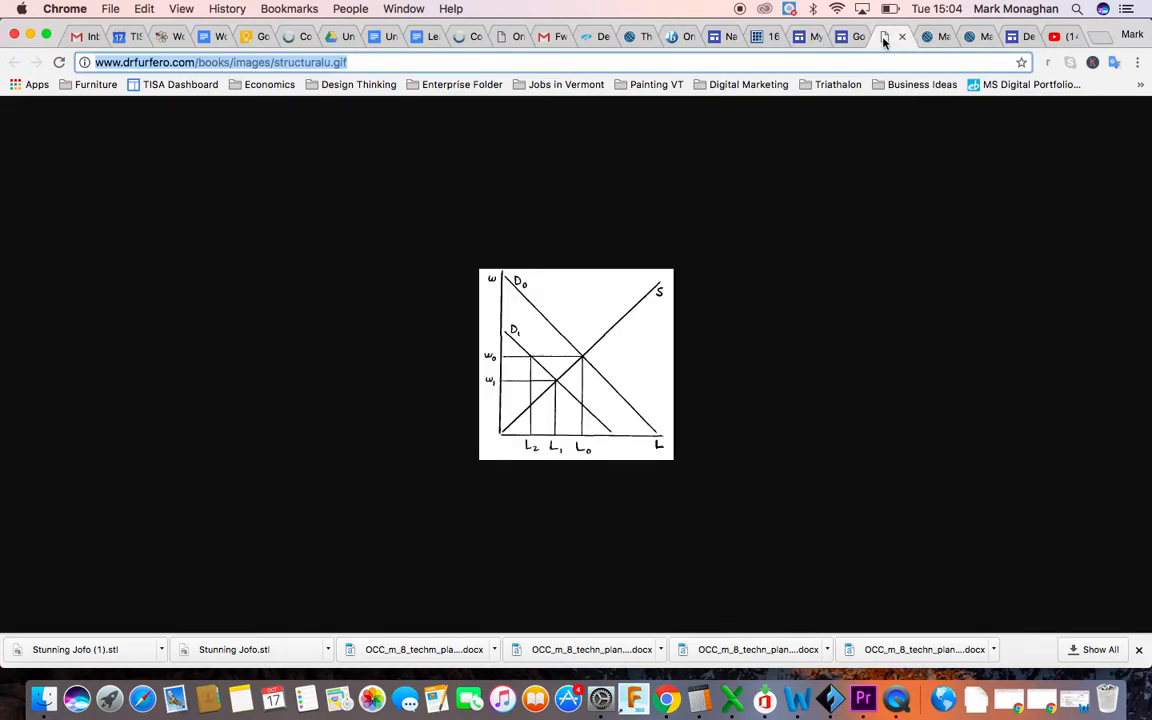
click(799, 37)
Add three subject pages to the site named Maths, English and Science.
click(1016, 136)
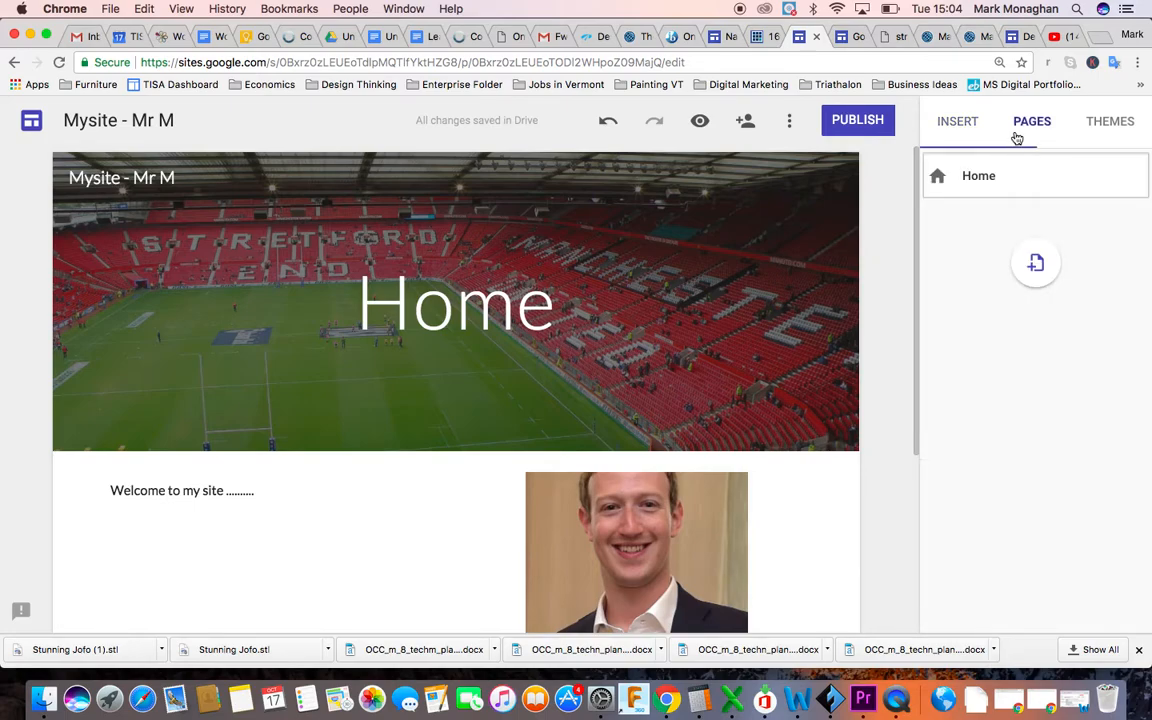
click(1032, 261)
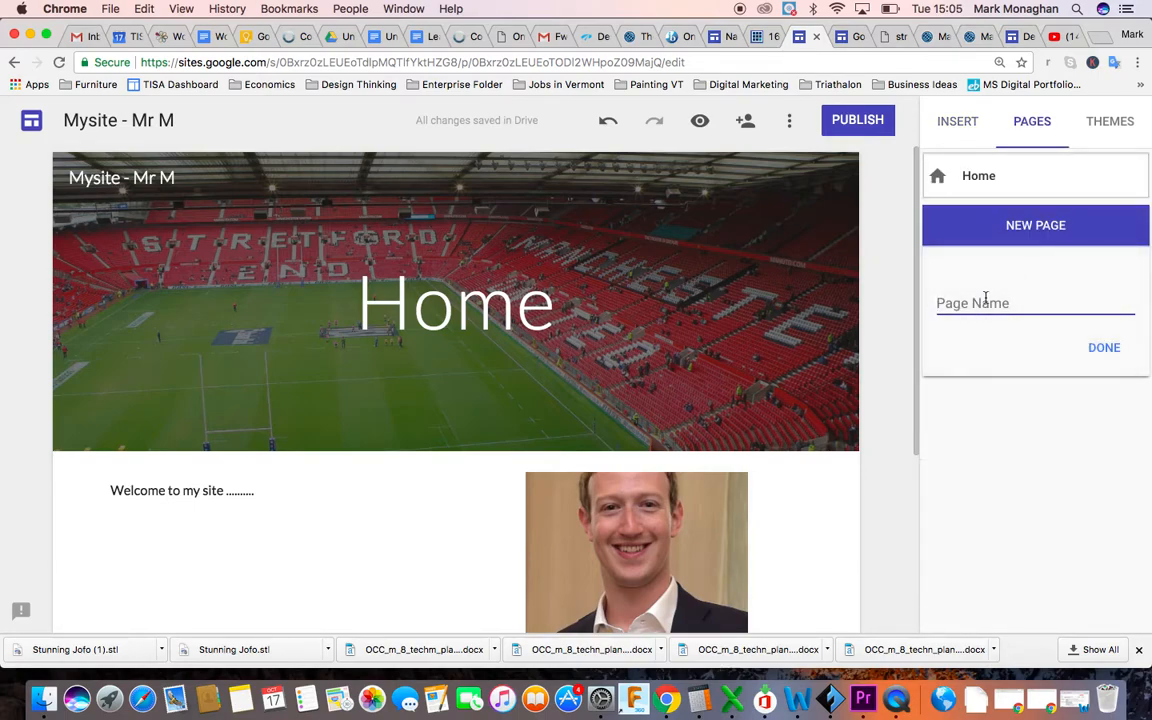
text(Maths)
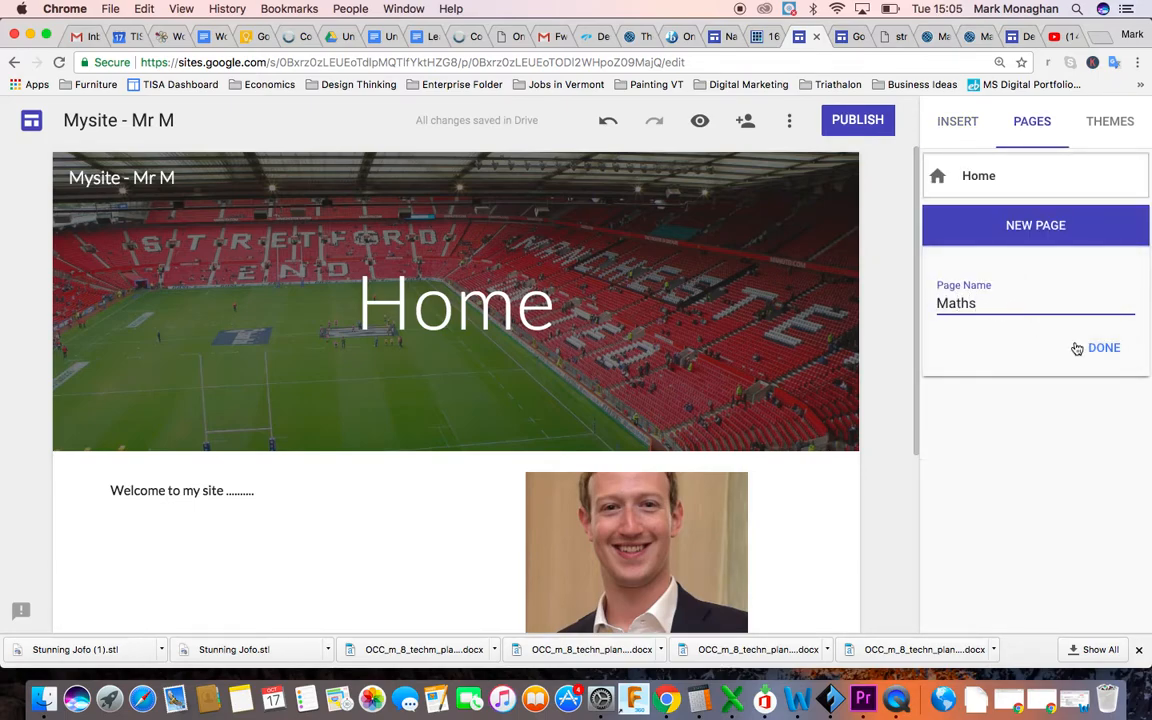
click(1104, 347)
click(1050, 316)
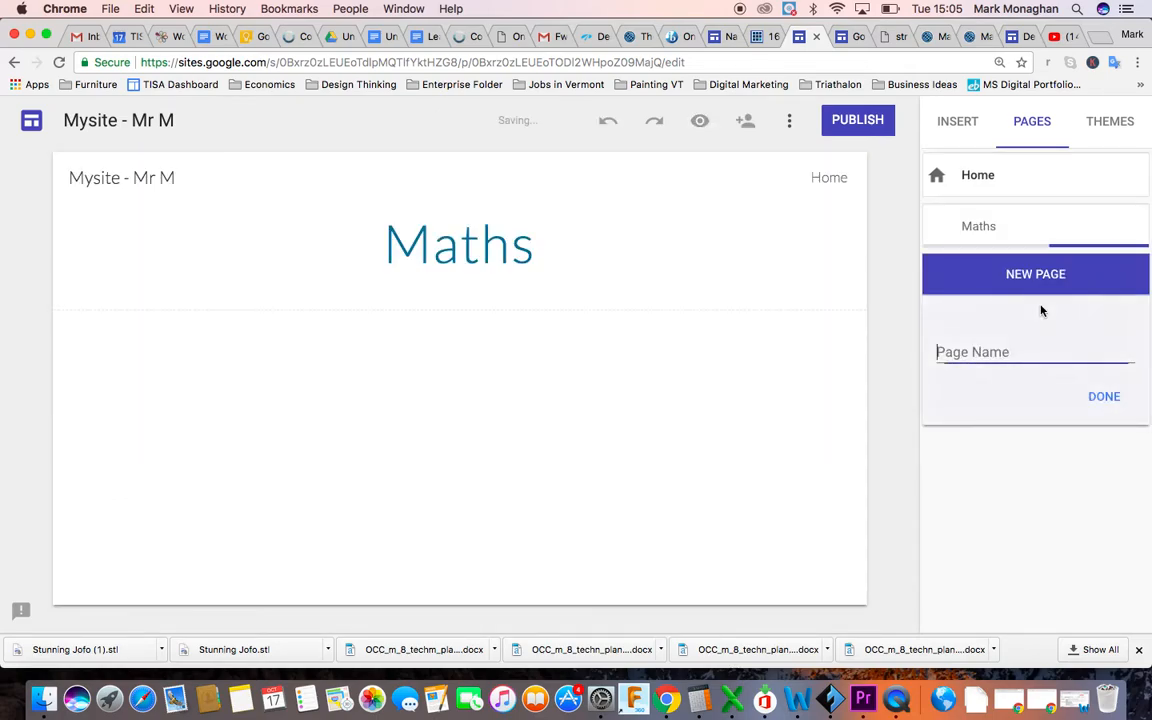
text(English)
click(1101, 403)
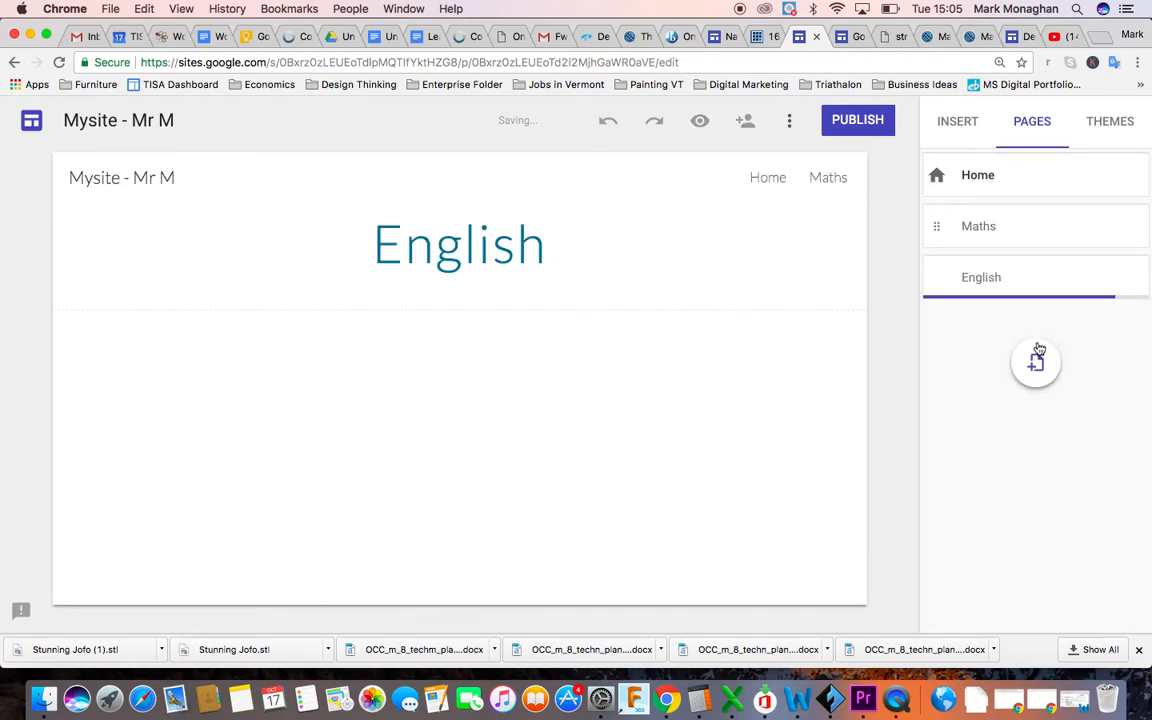
click(1035, 358)
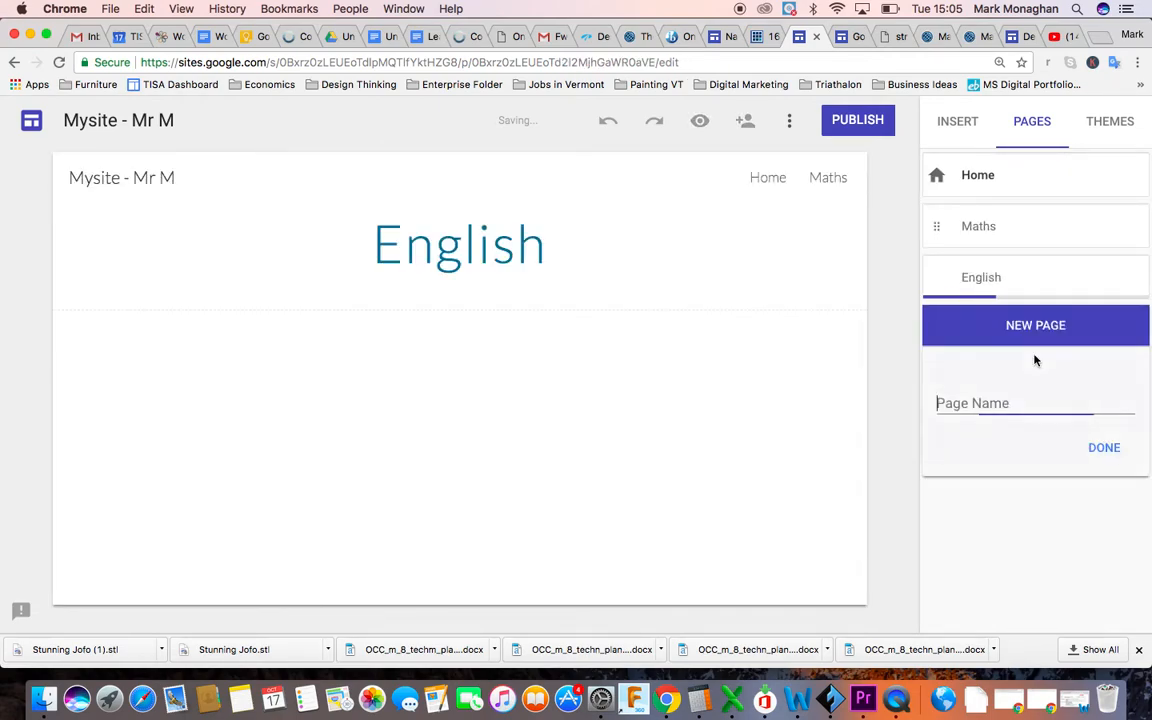
text(Science)
click(1100, 450)
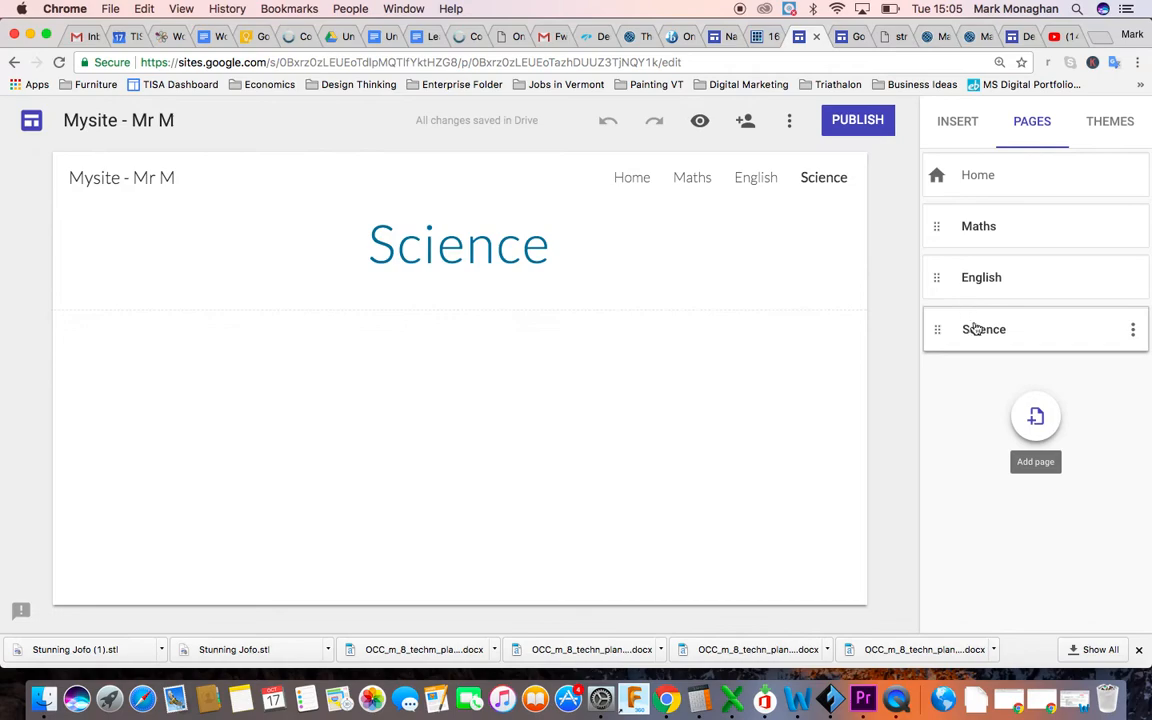
Add another page to the site named "Units 1 - Gravity".
click(1037, 421)
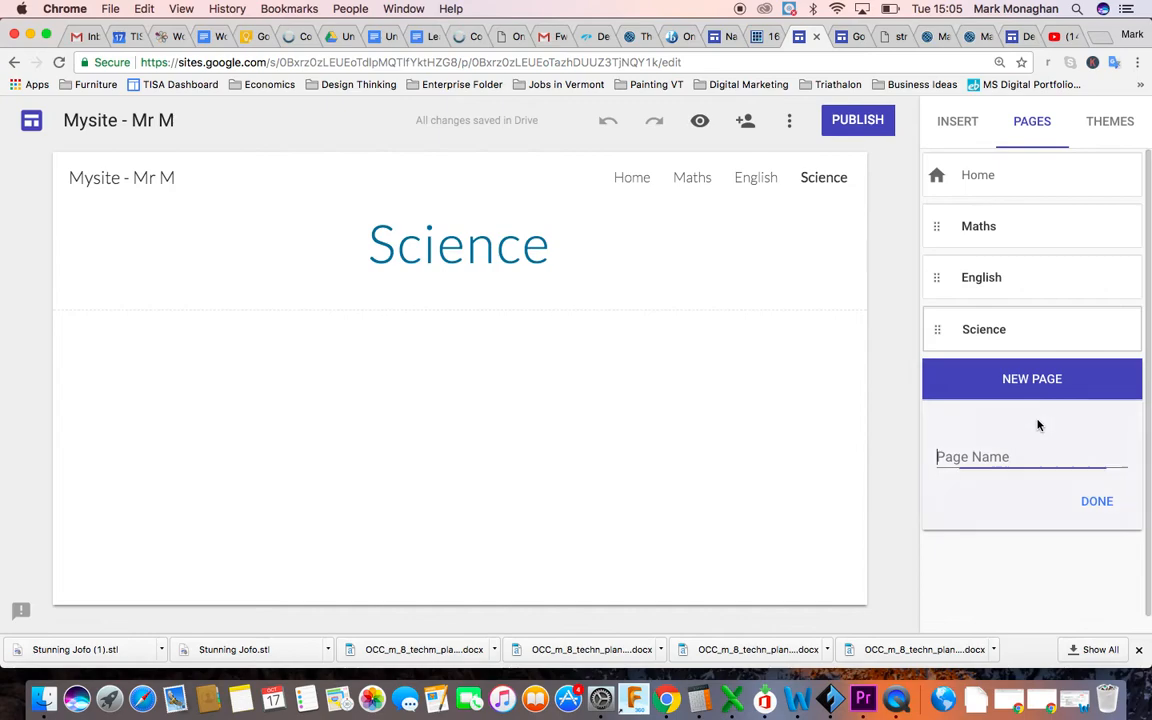
click(993, 451)
text(Uni)
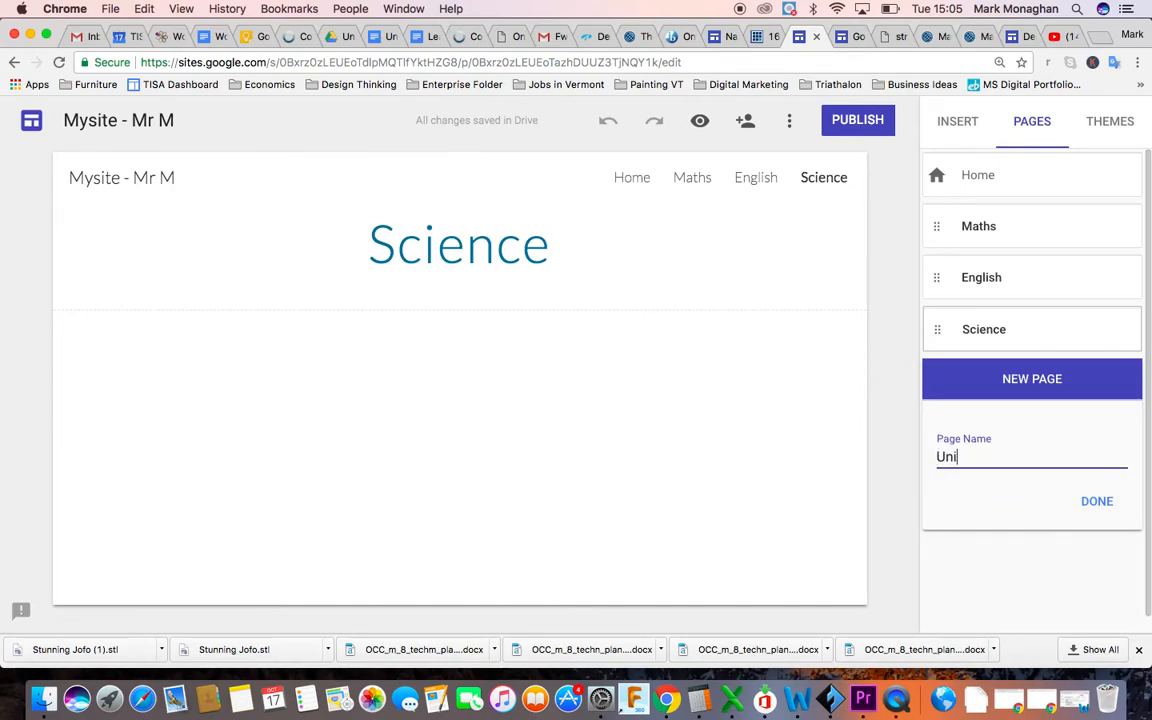
text(ts 1 - Gravity)
click(1098, 502)
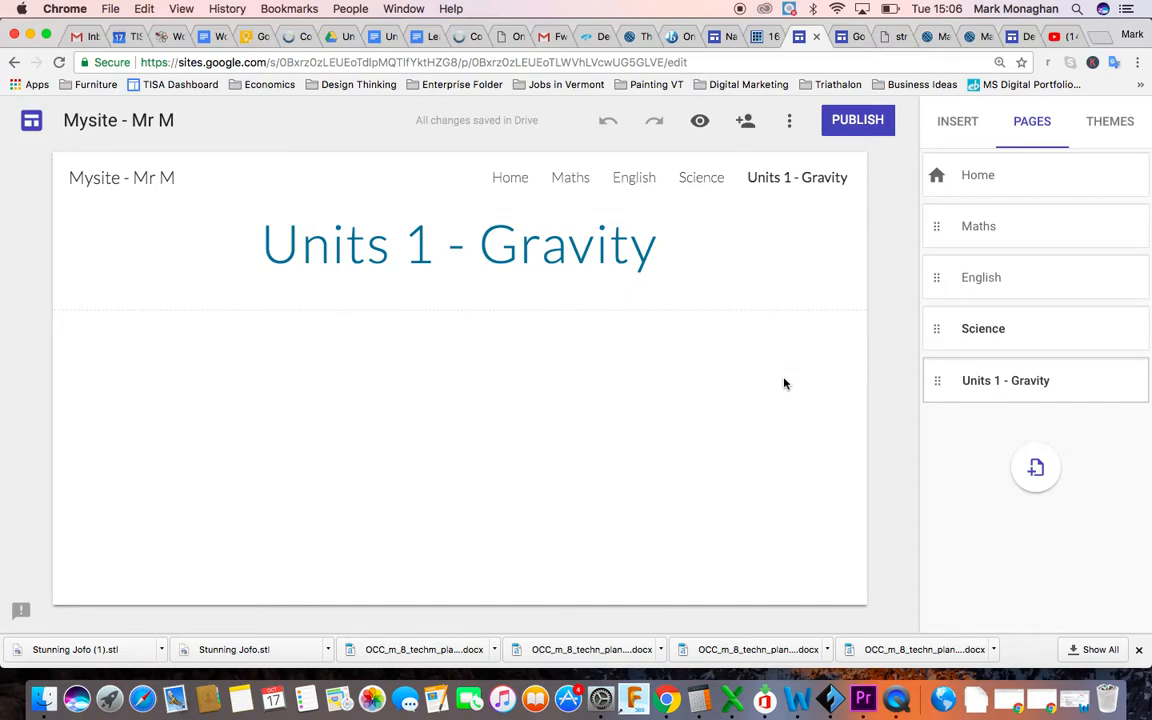
Nest the Units 1 - Gravity page under Science, check it in the site navigation, and move it back to the top level.
drag(942, 382, 955, 320)
mouse_move(824, 188)
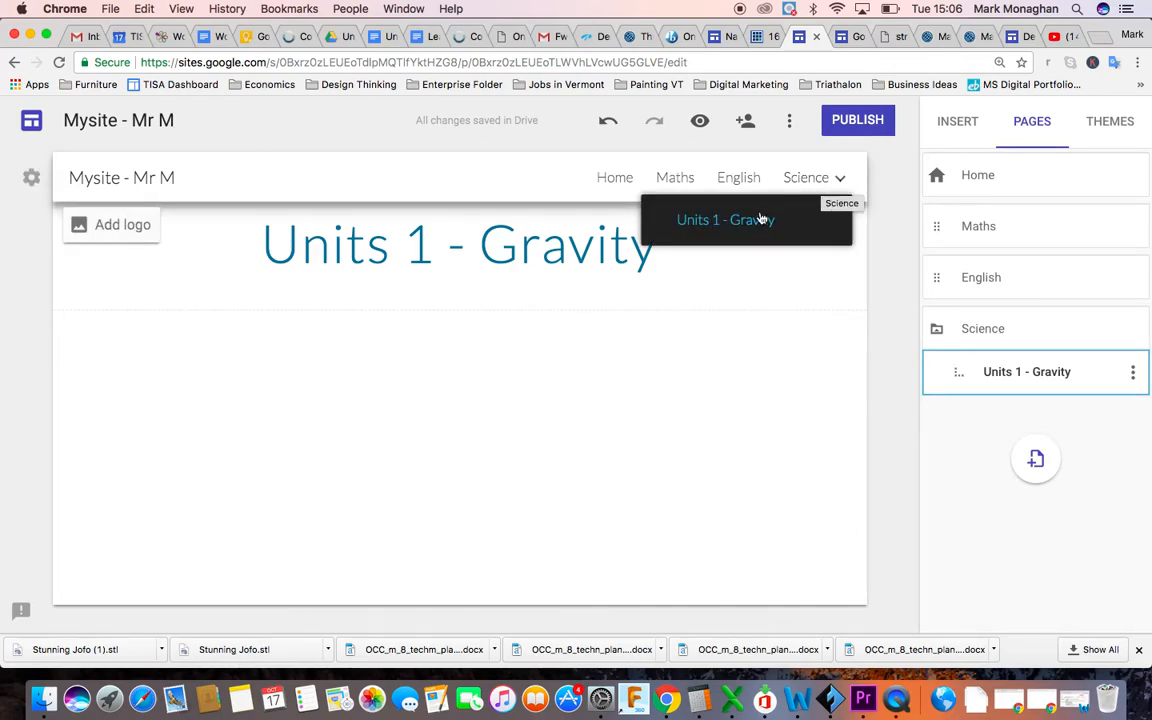
drag(990, 385, 978, 422)
click(960, 422)
drag(979, 371, 967, 455)
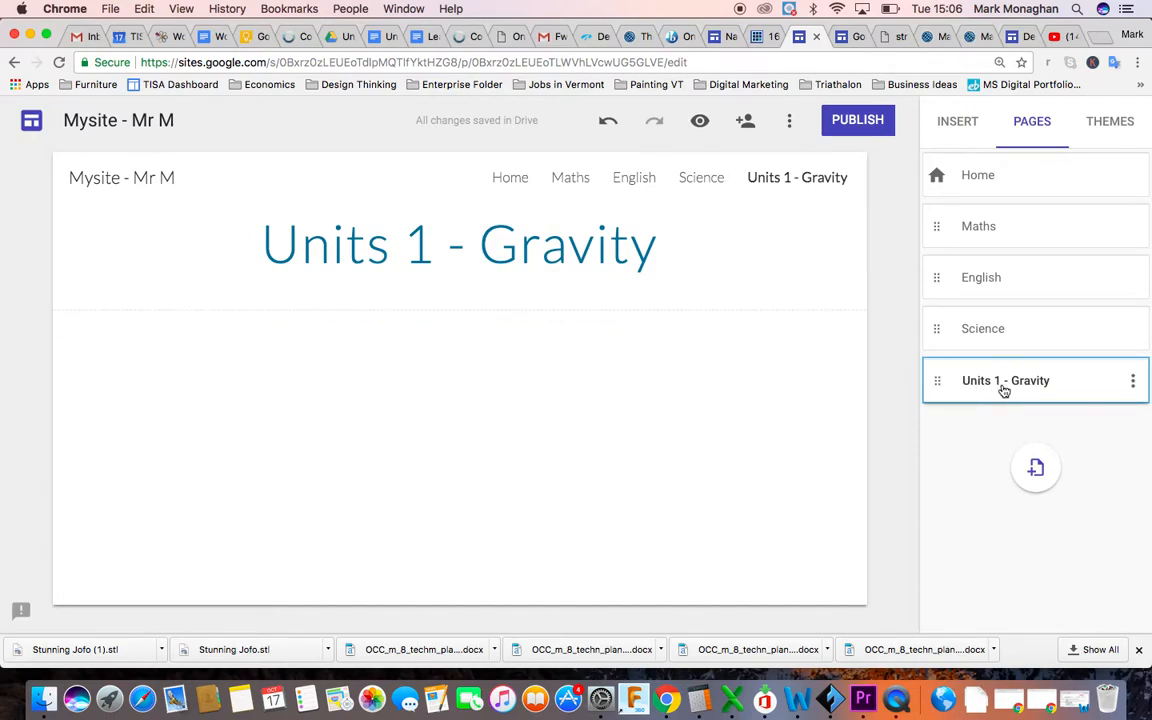
Hide the Units 1 - Gravity page from the site navigation.
click(1134, 382)
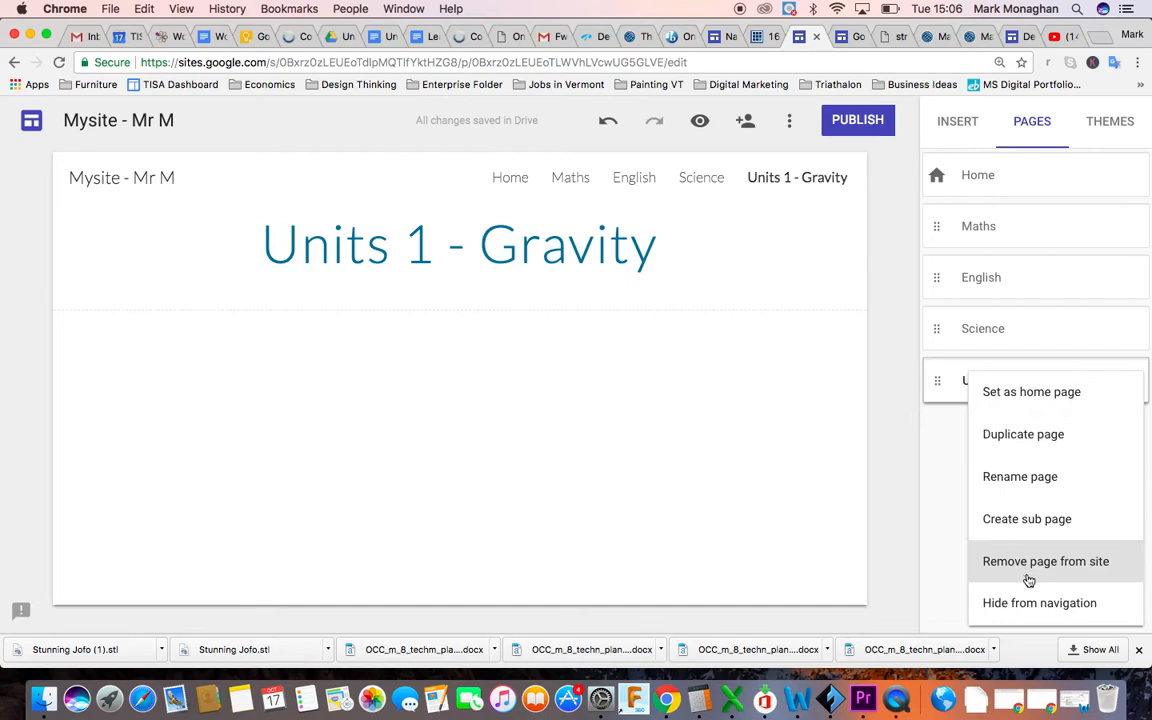
click(1064, 603)
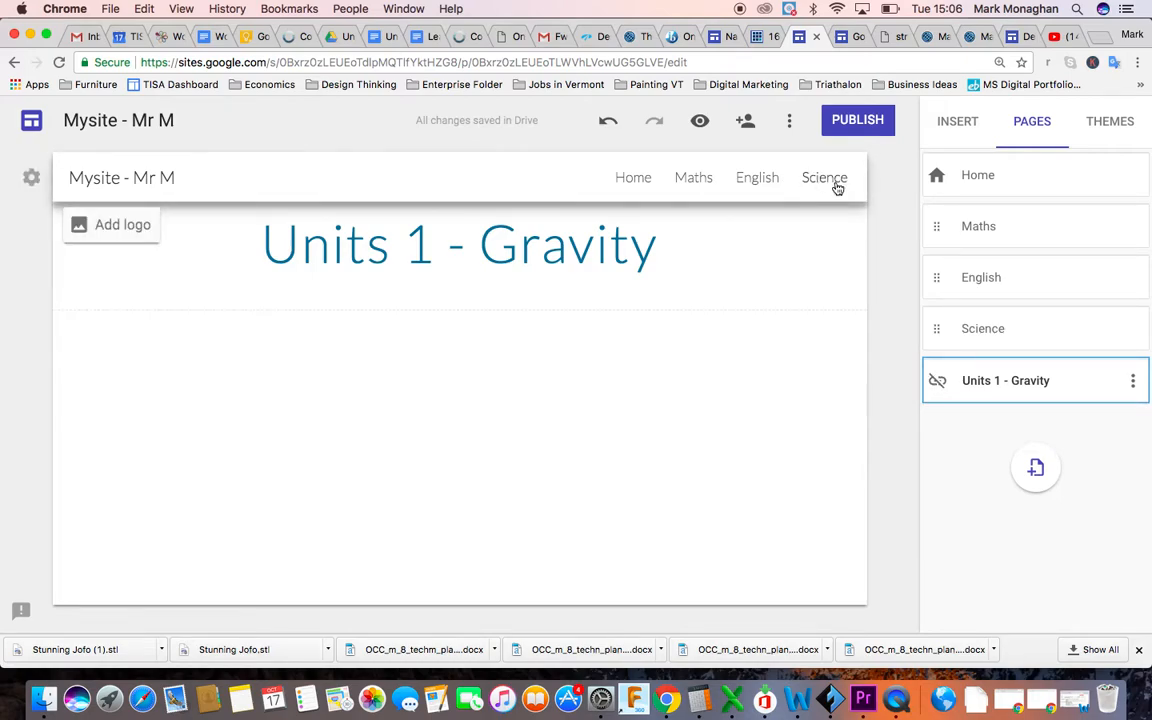
Insert a text box on the Science page reading "Unit 1 - Gravity" and format it as a Title.
click(990, 338)
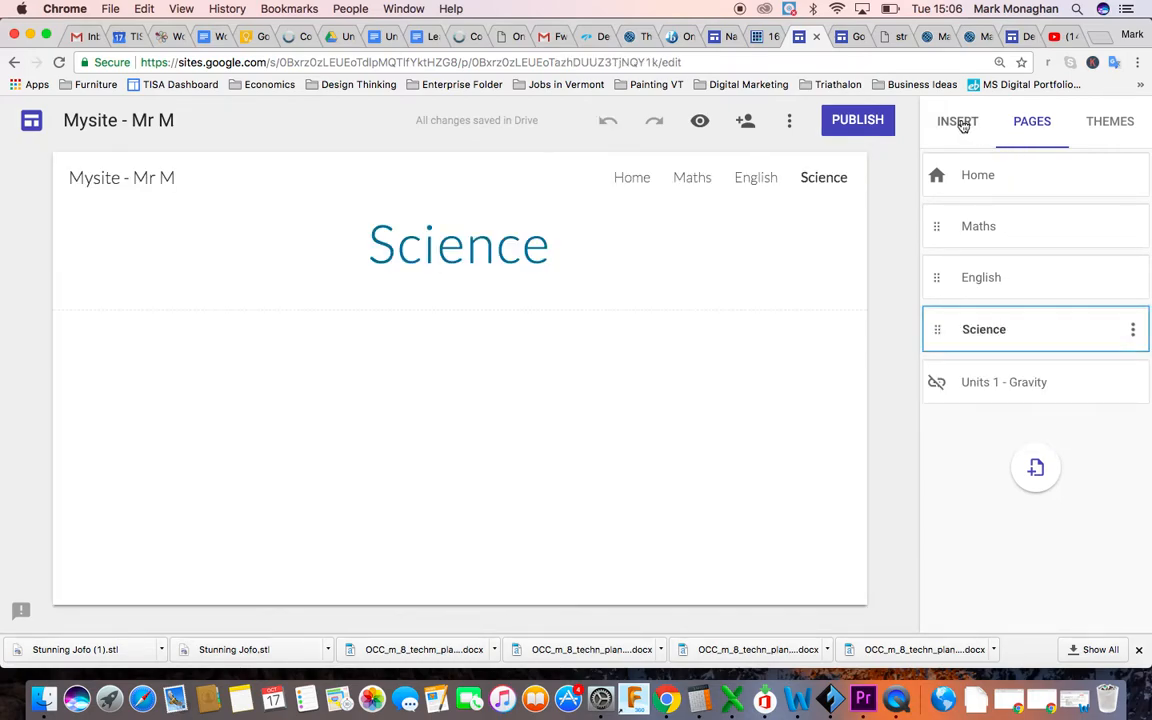
click(960, 122)
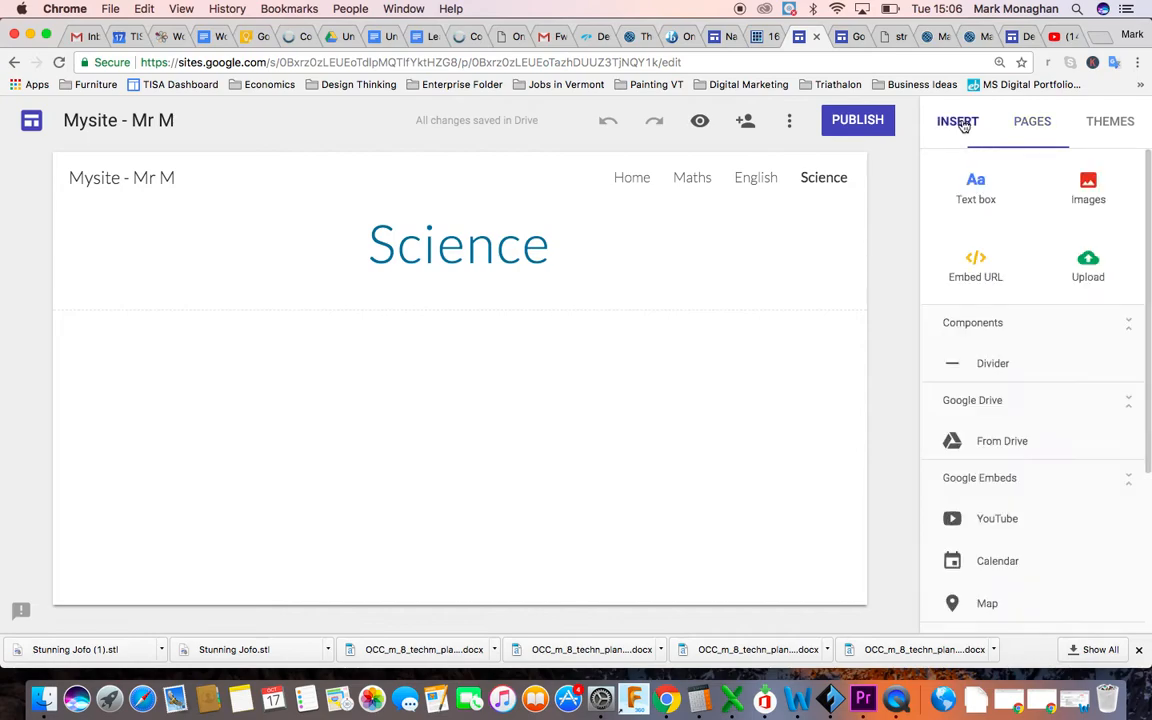
click(972, 186)
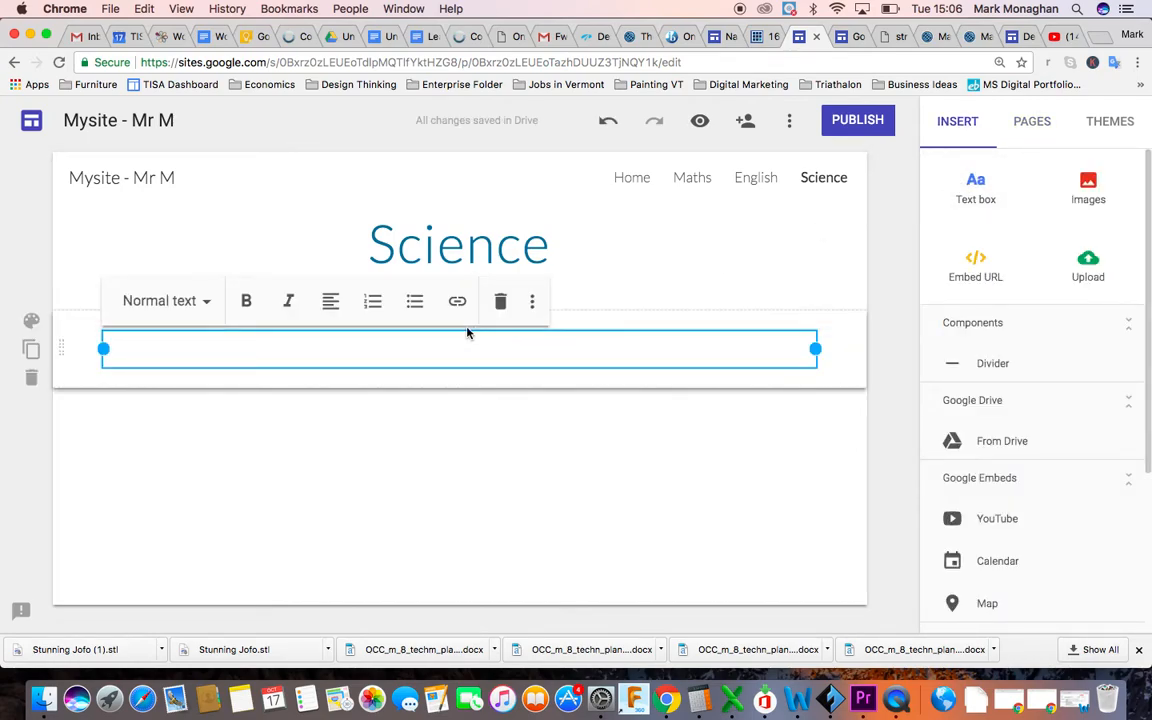
text(Unit 1)
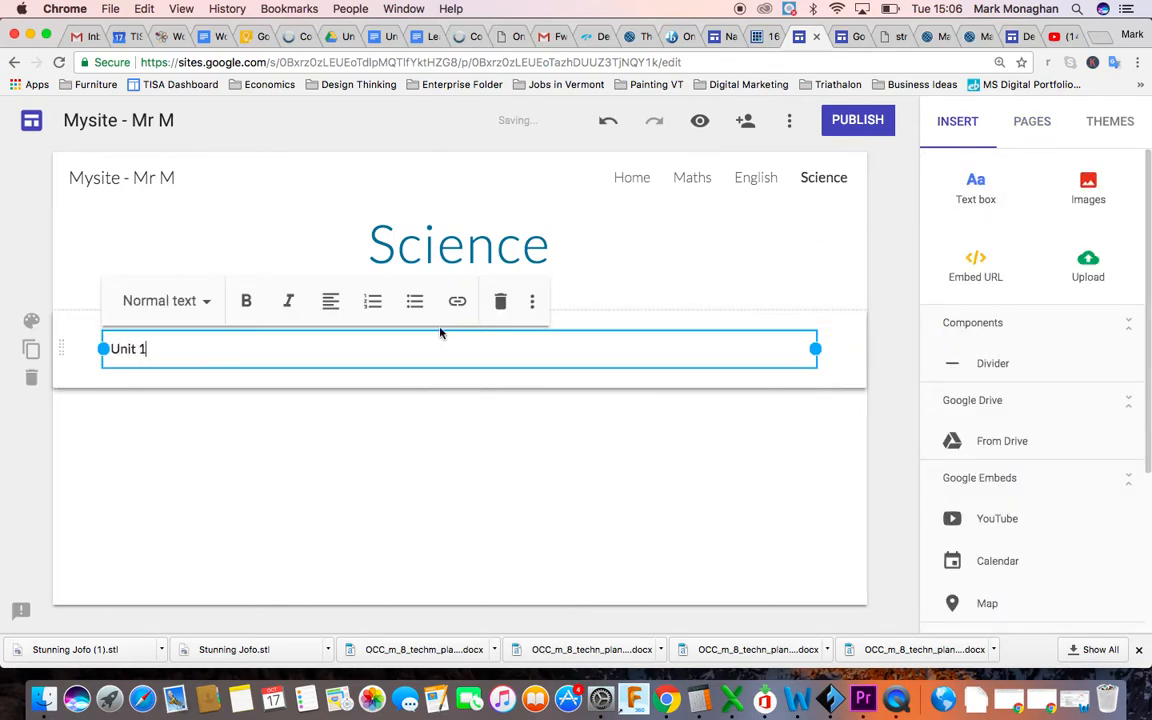
text( - Gravity)
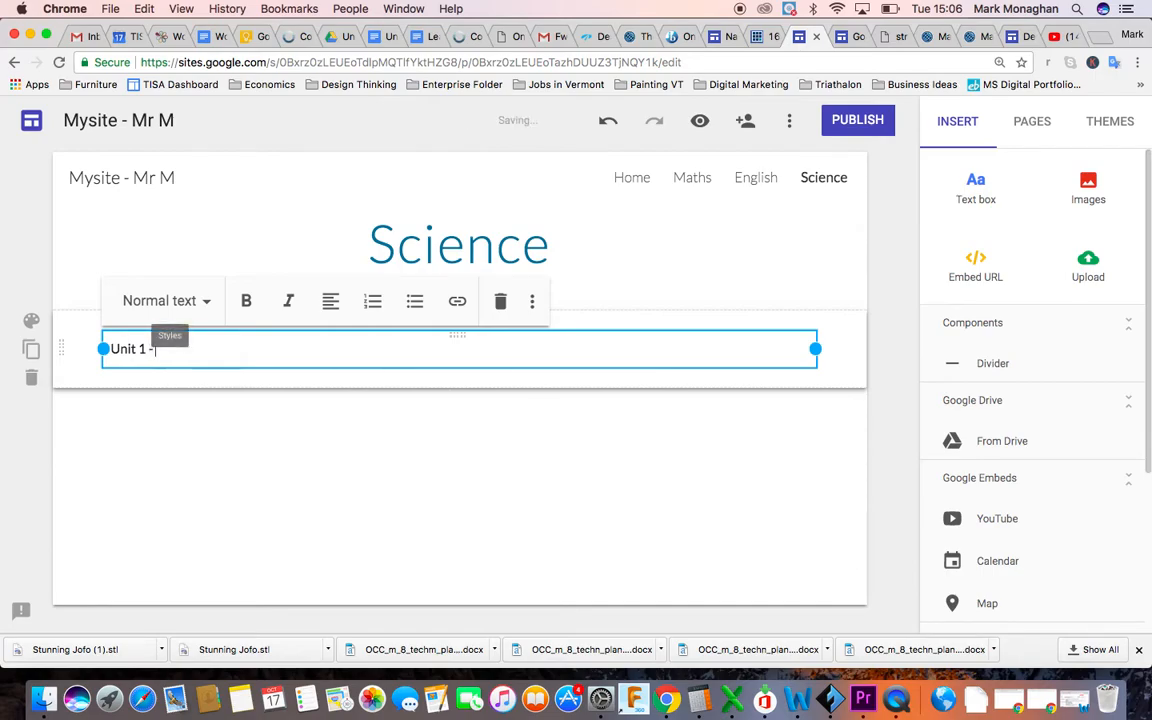
click(192, 298)
click(199, 369)
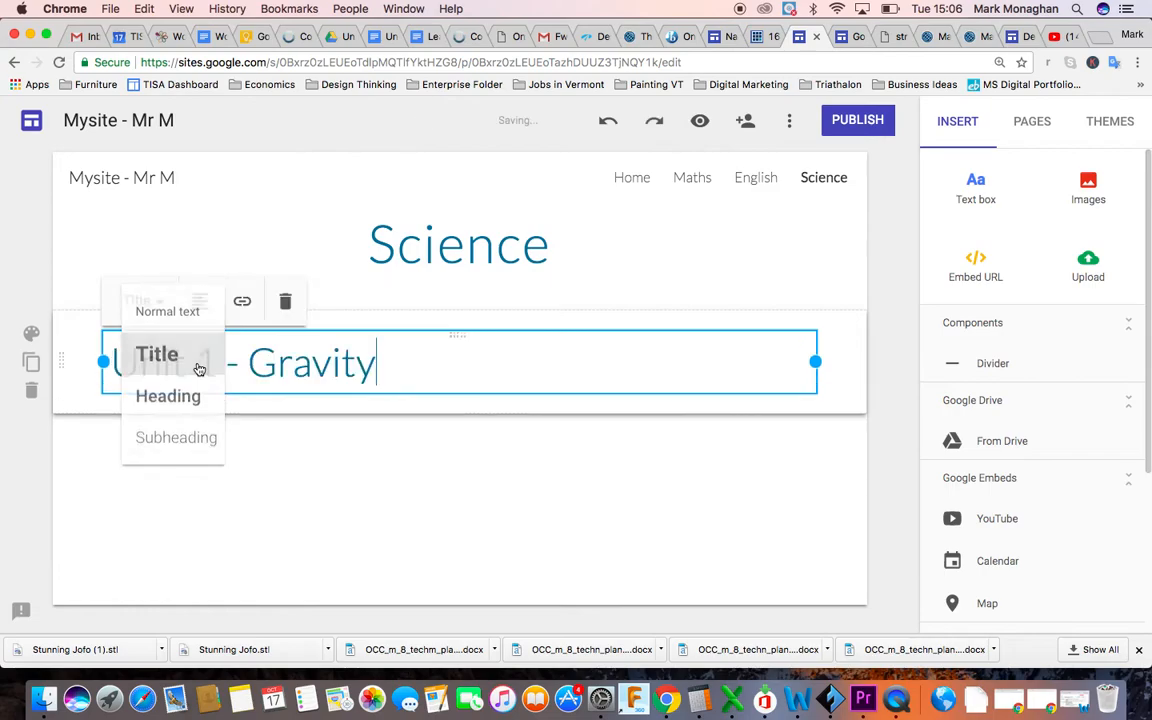
Link the "Unit 1 - Gravity" title text on the Science page to the site page Units 1 - Gravity.
drag(377, 362, 72, 355)
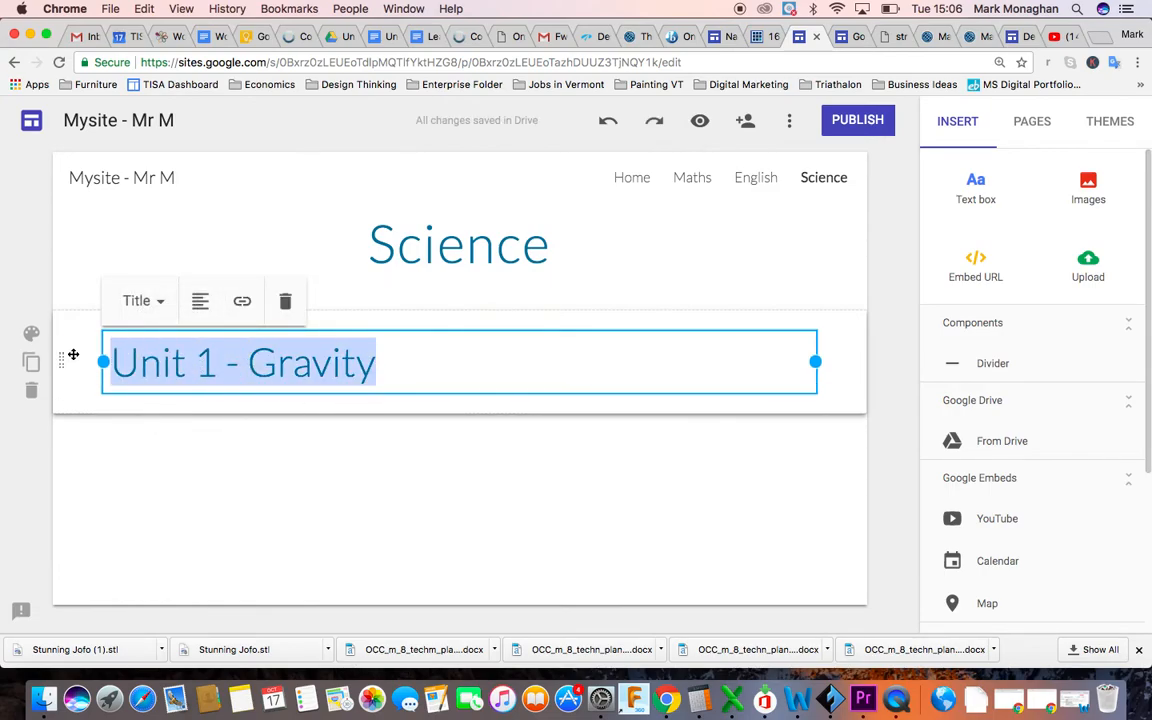
click(241, 303)
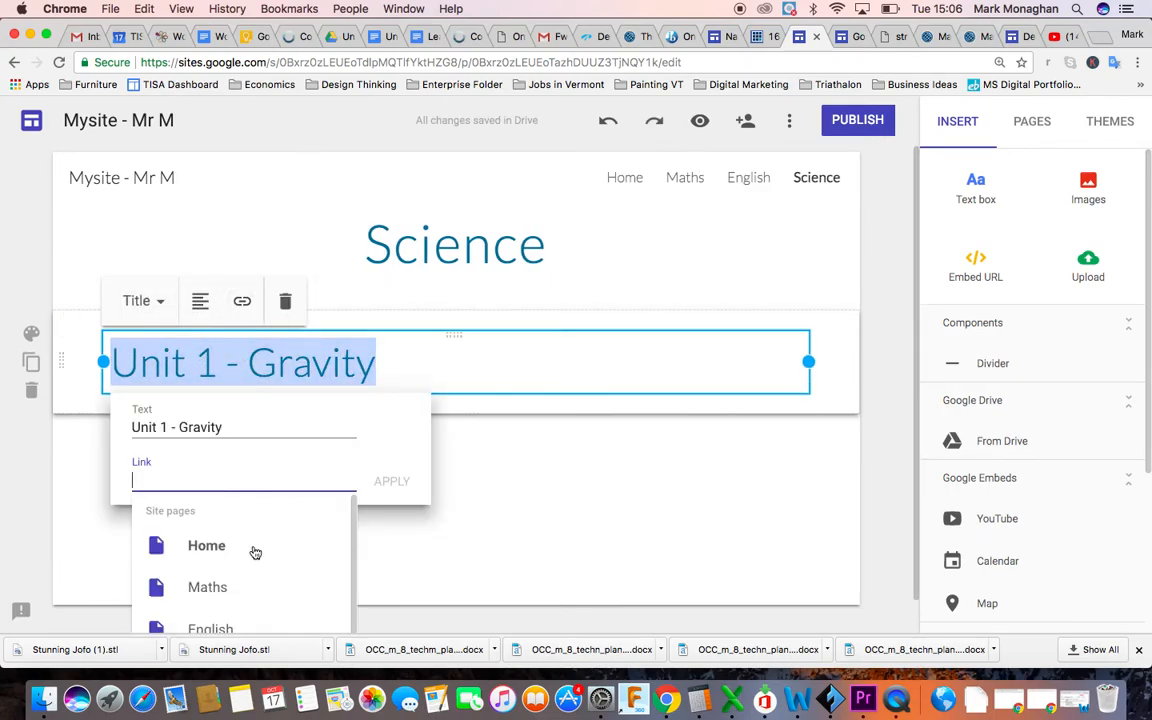
scroll(252, 550, down, 2)
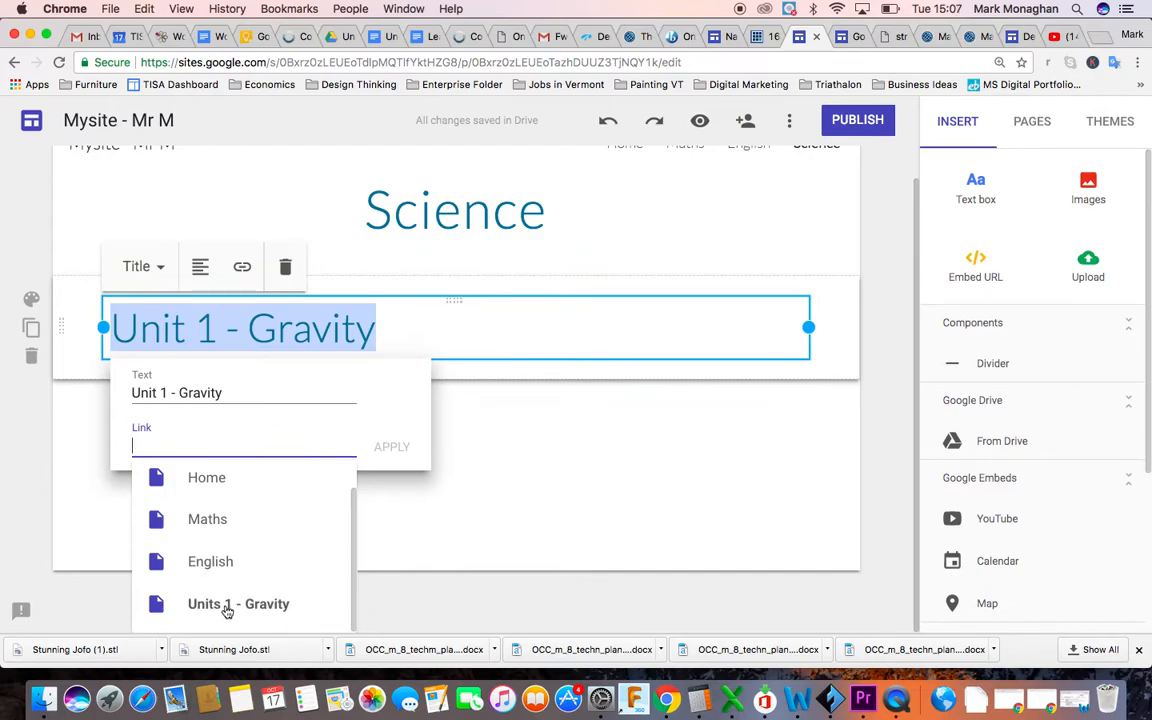
click(228, 604)
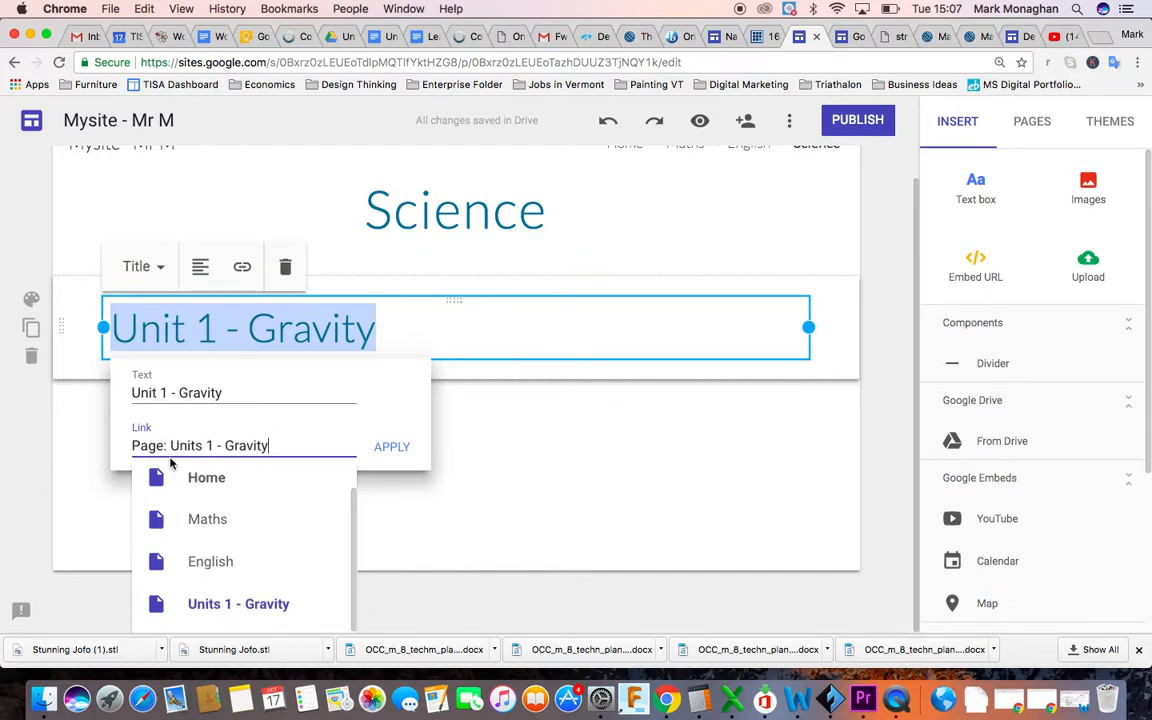
click(398, 448)
click(420, 460)
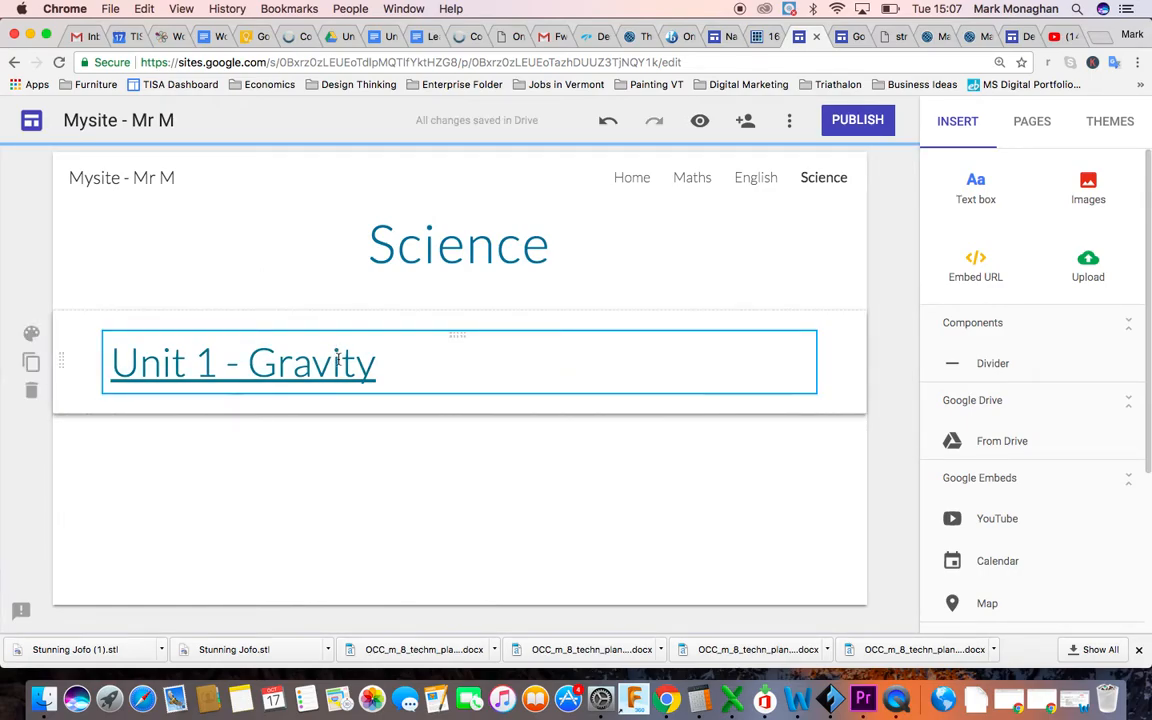
Preview the site, test the Unit 1 - Gravity link on the Science page, browse the Home and Maths pages, and close the preview.
click(699, 122)
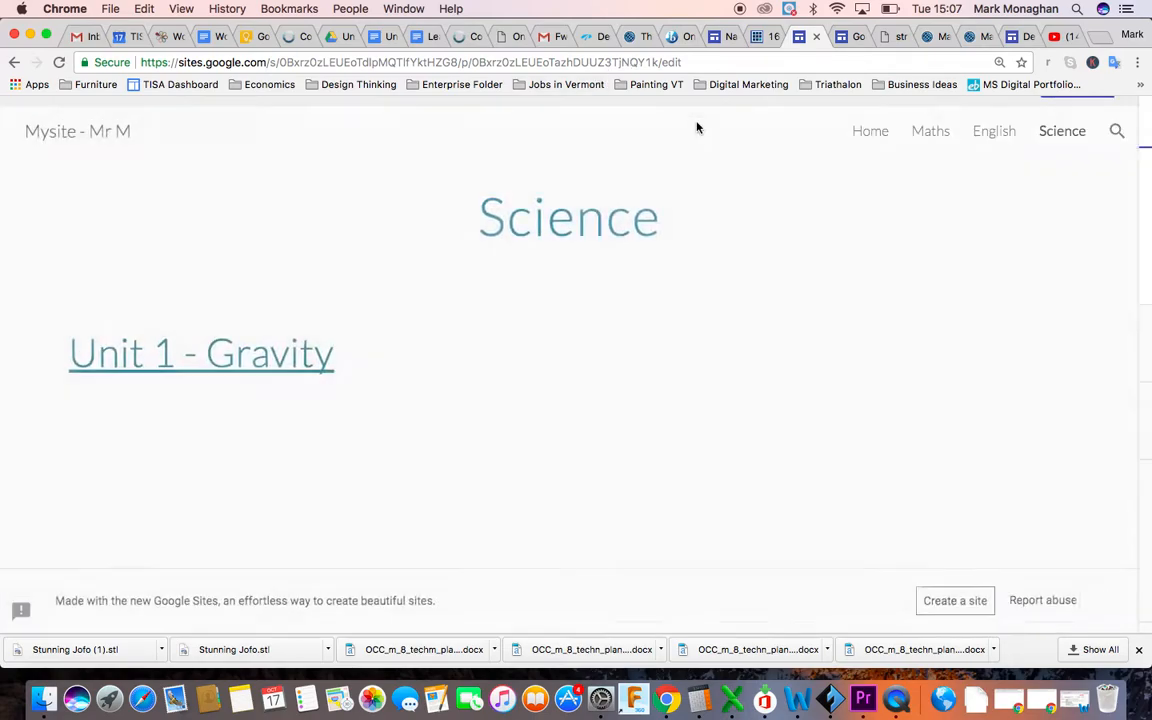
click(267, 362)
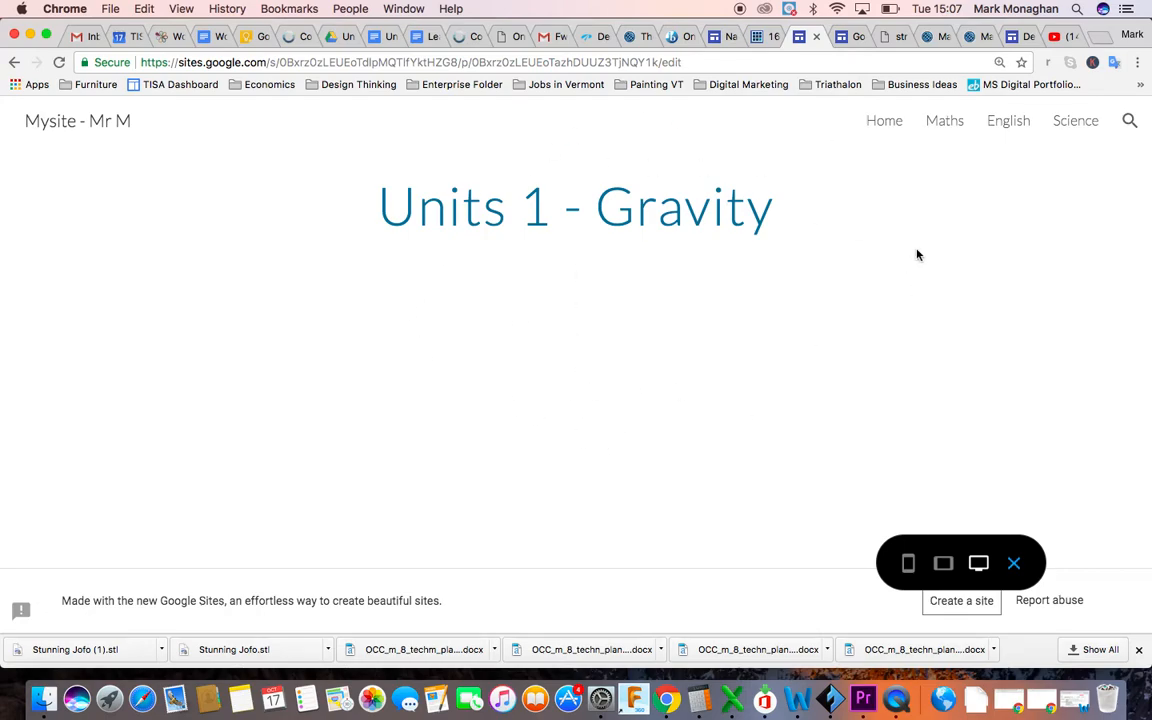
click(884, 121)
scroll(481, 465, down, 3)
scroll(481, 465, up, 3)
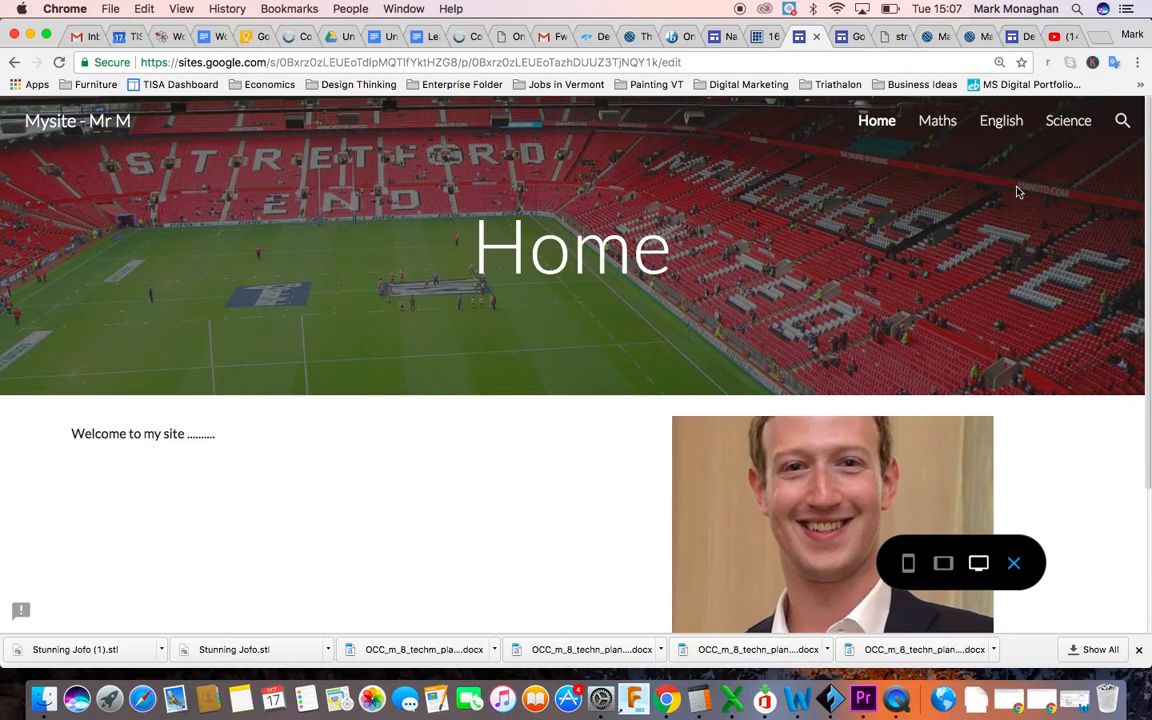
click(949, 121)
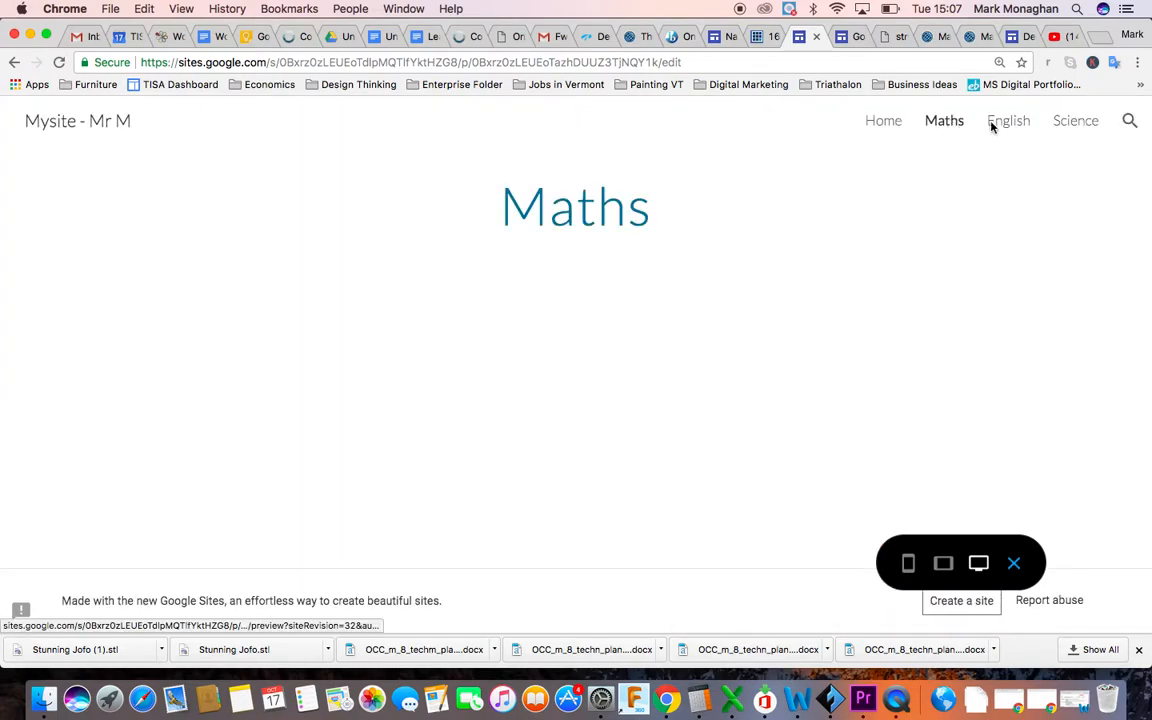
click(1067, 124)
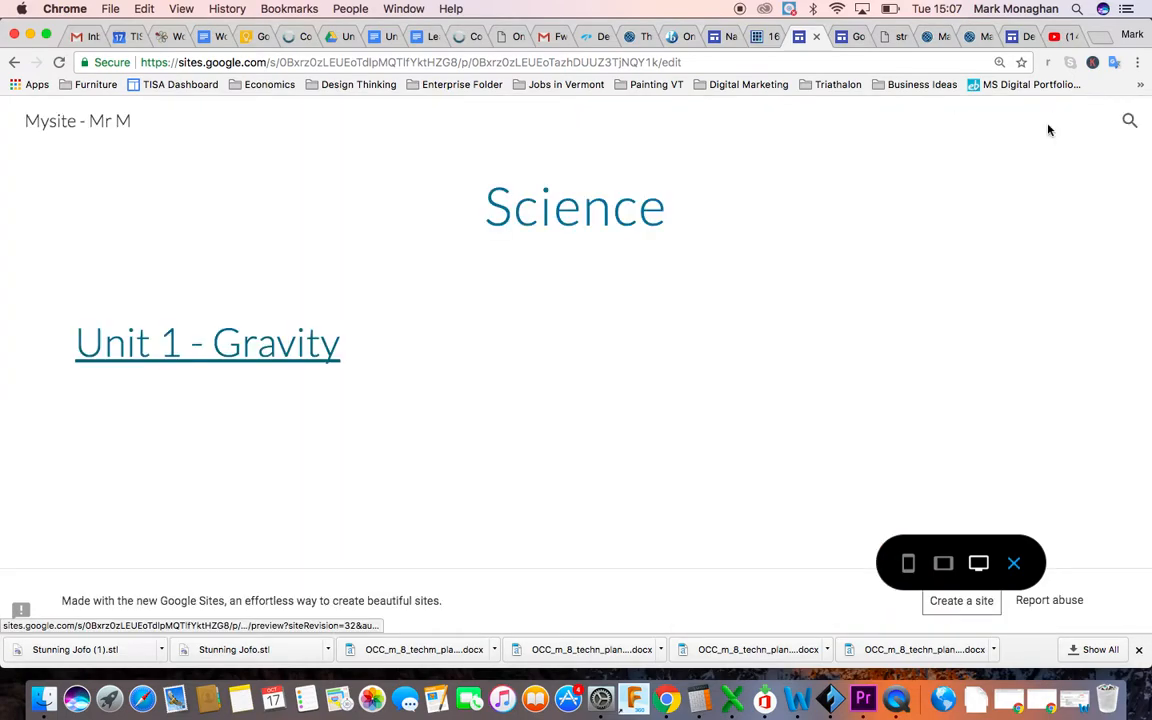
click(287, 347)
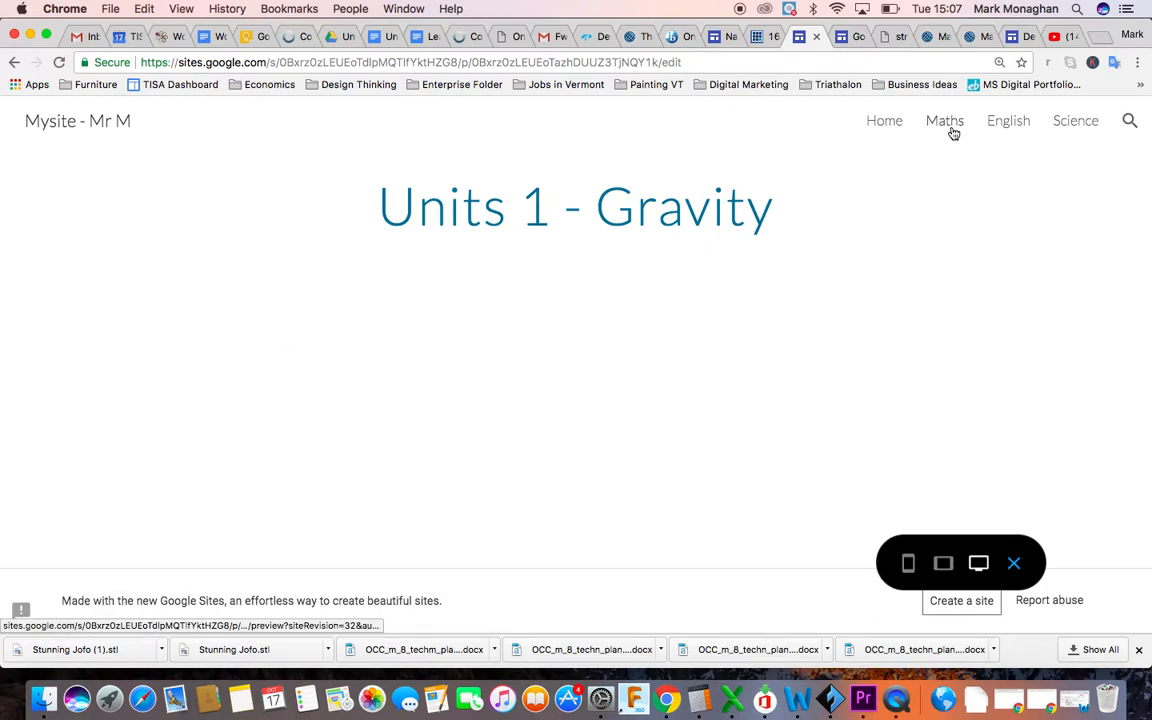
click(1014, 563)
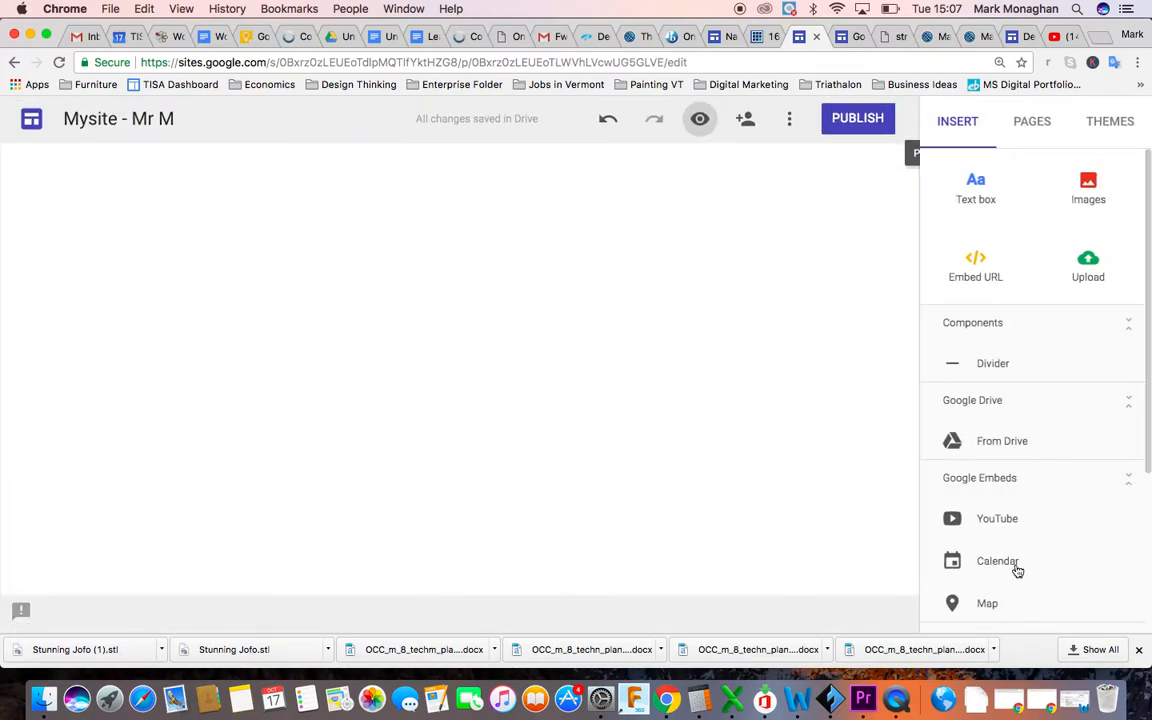
Check the Learning Journal design specification on the Design@TISA site and add a page named "Service" to Mysite - Mr M.
click(1017, 38)
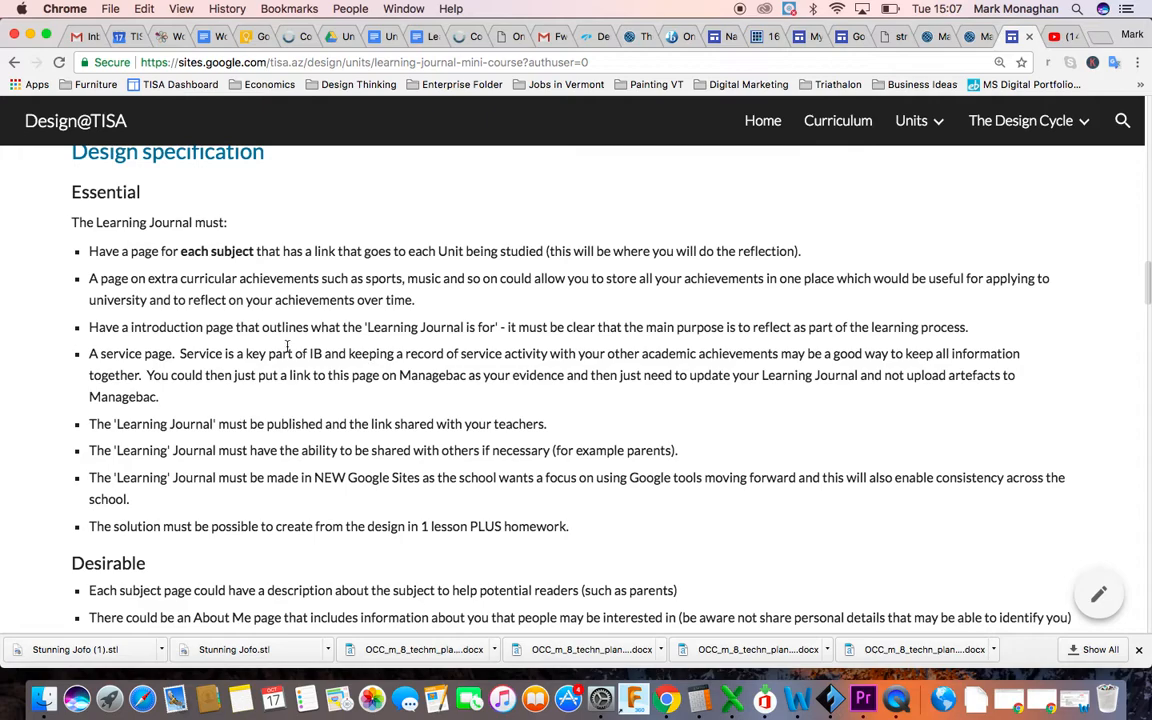
drag(494, 327, 366, 328)
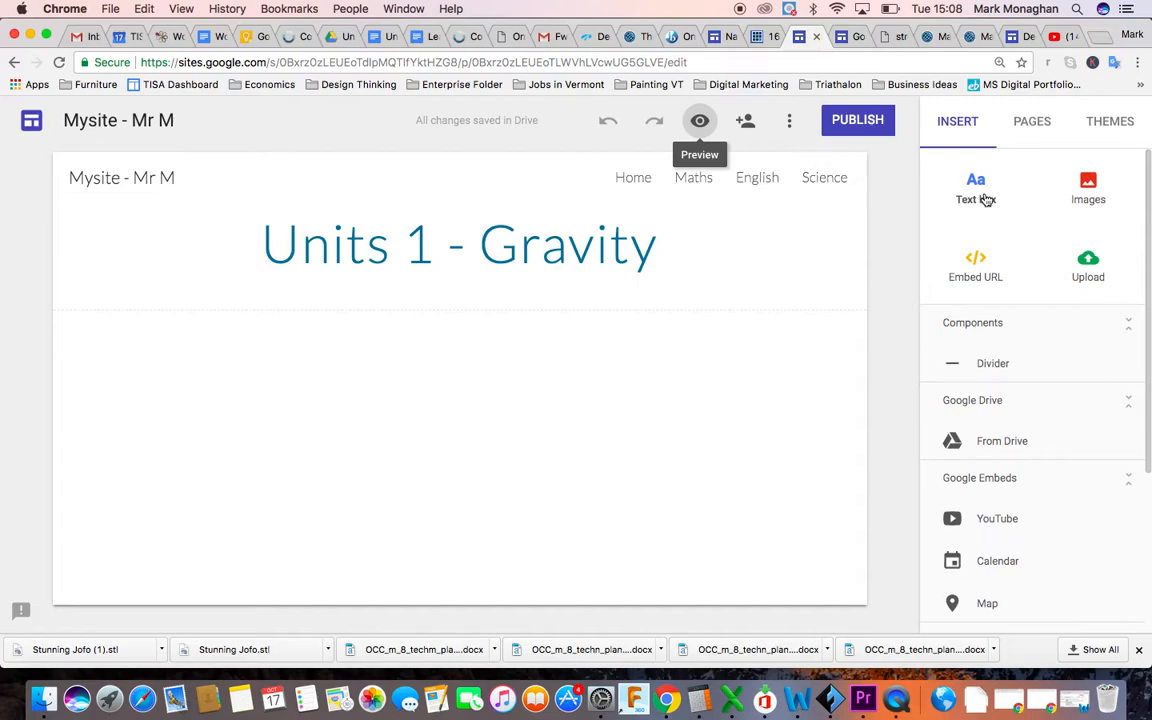
click(1048, 124)
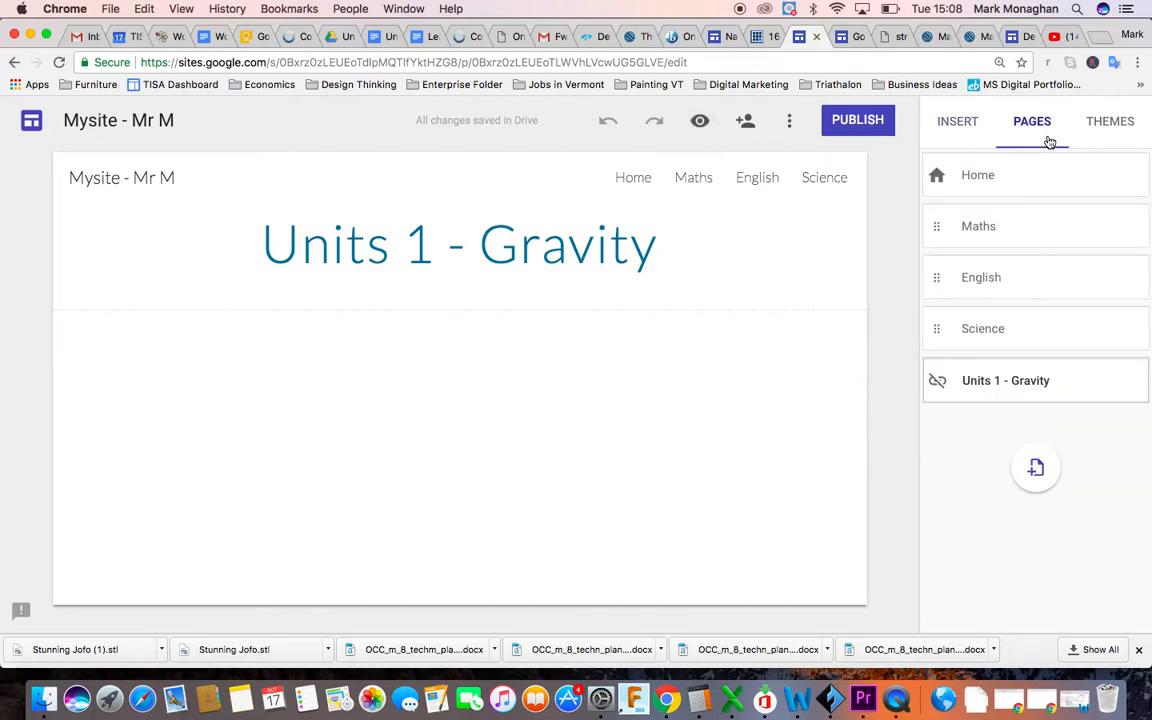
click(1033, 470)
text(Ser)
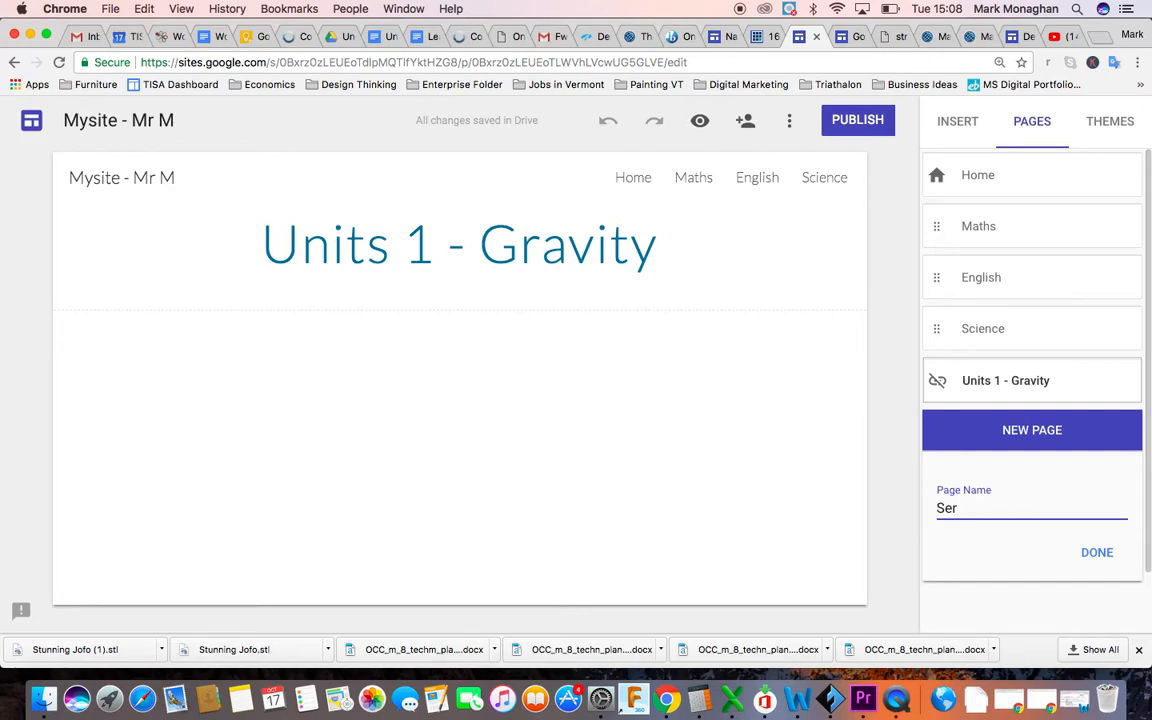
text(vice)
click(1096, 552)
Add another page to the site named "Extra Curricular".
click(1045, 533)
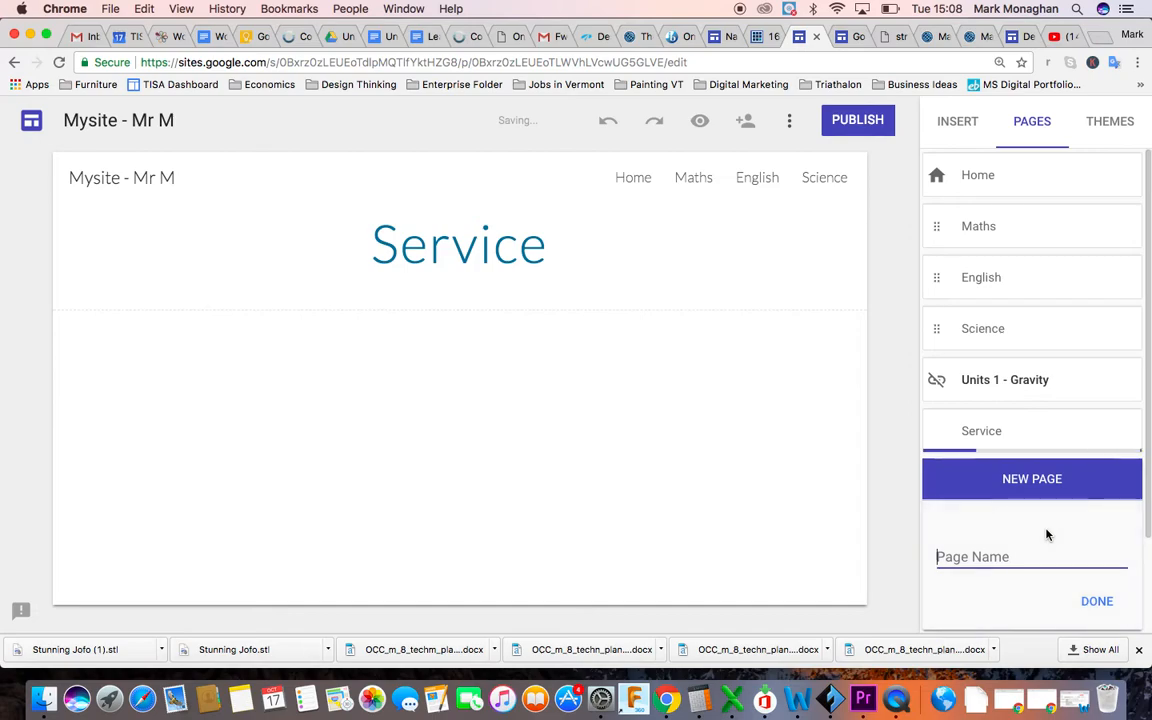
text(Extra )
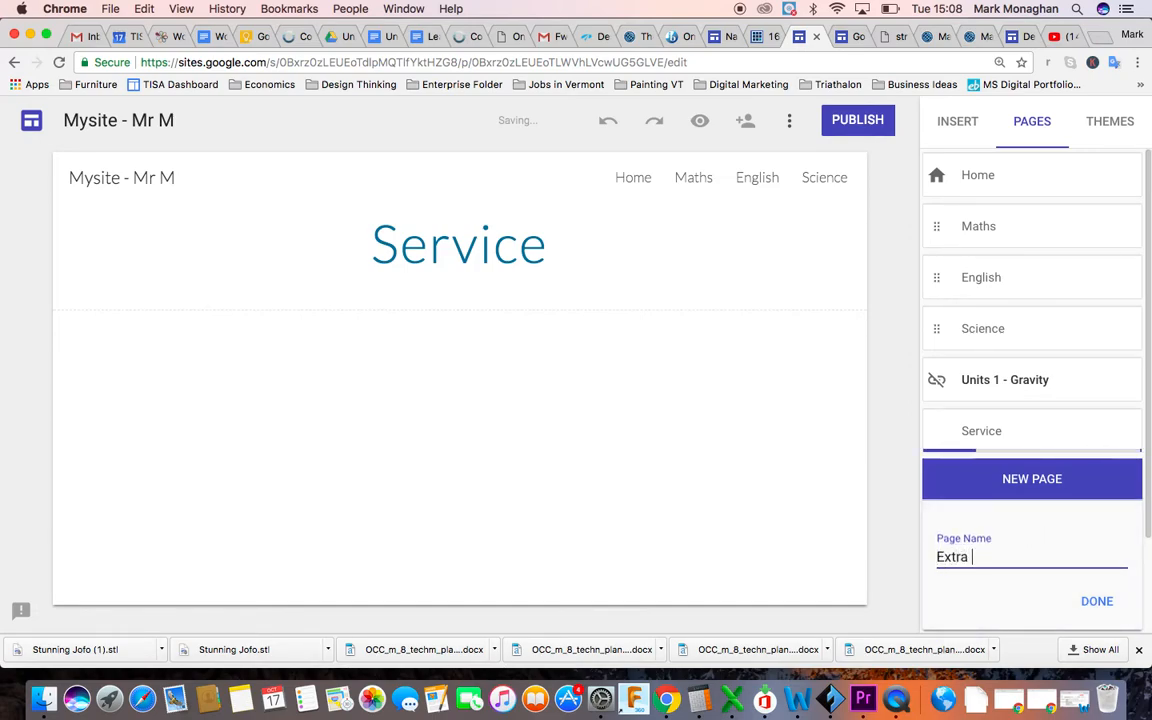
text(Curricular)
click(1095, 604)
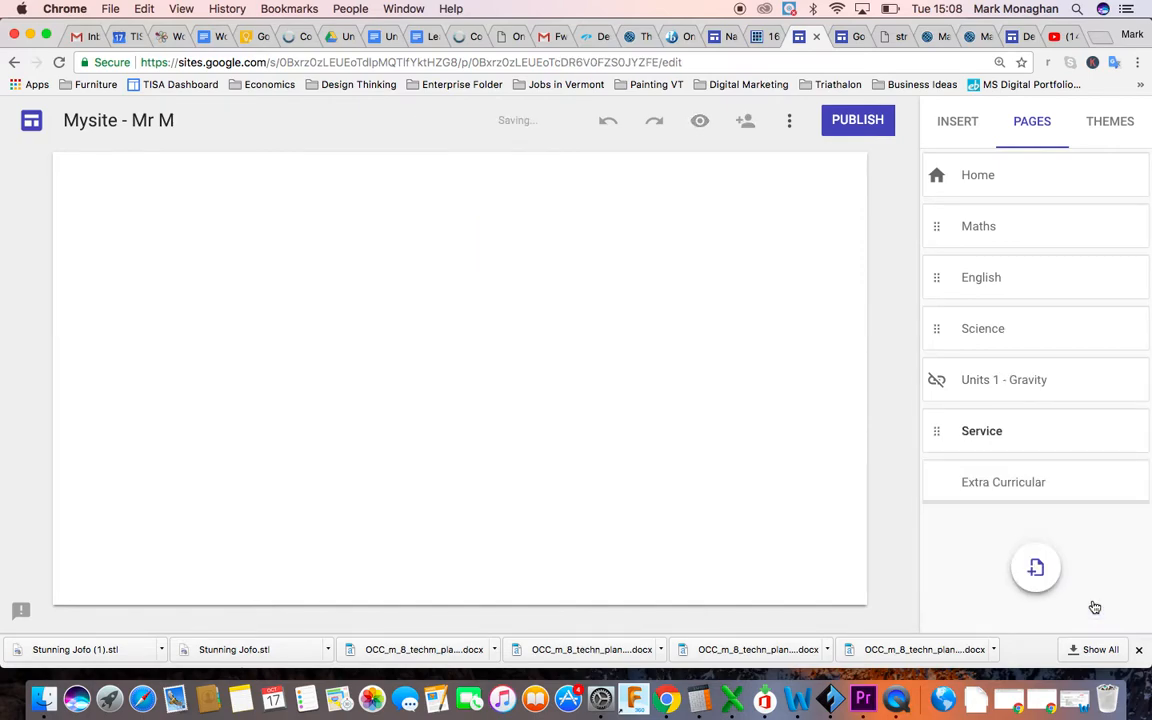